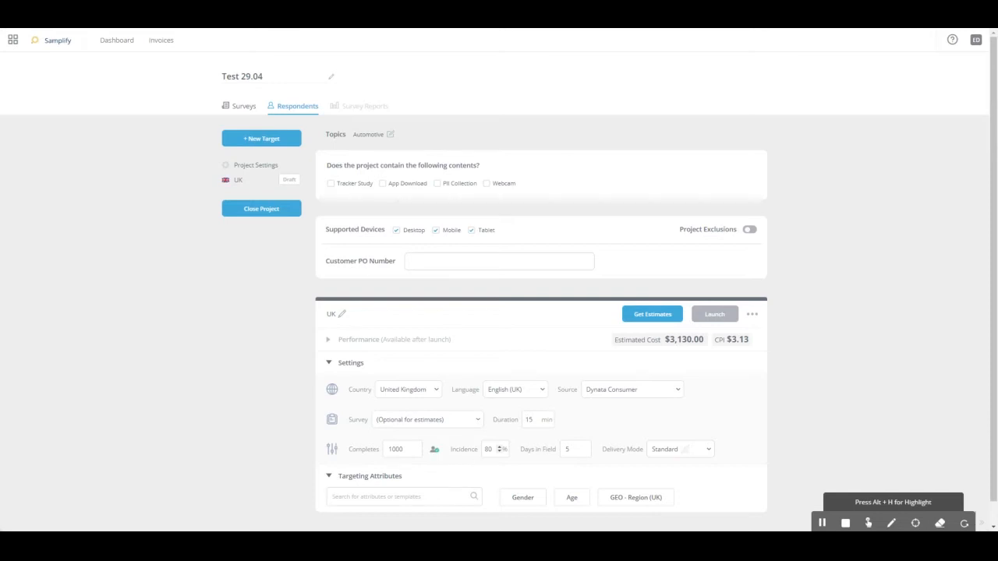
# Step: Browse the available targeting attribute categories for the UK target, from Demographic through Shopping and Food & Beverages
pyautogui.scroll(-1, 479, 447)
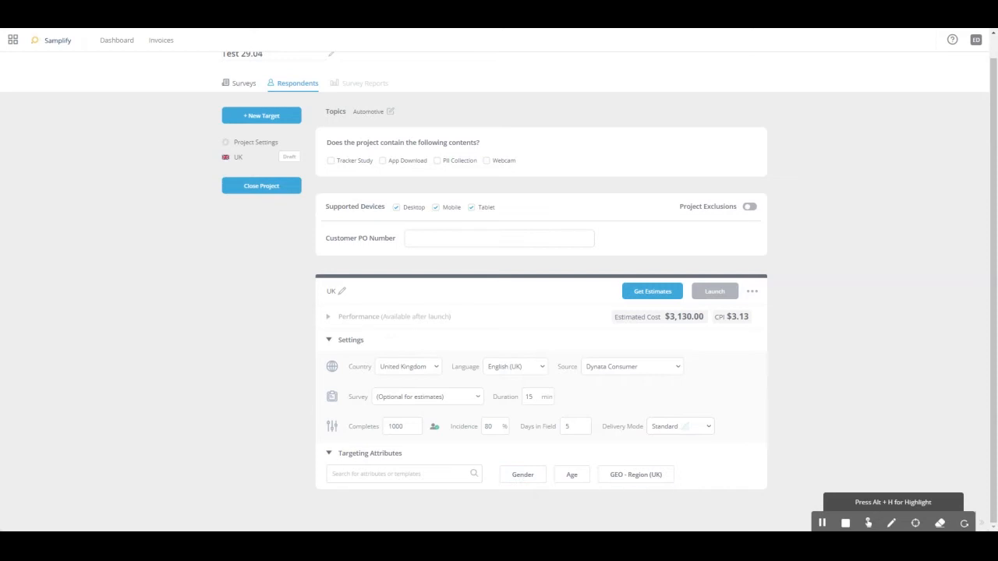
pyautogui.click(421, 474)
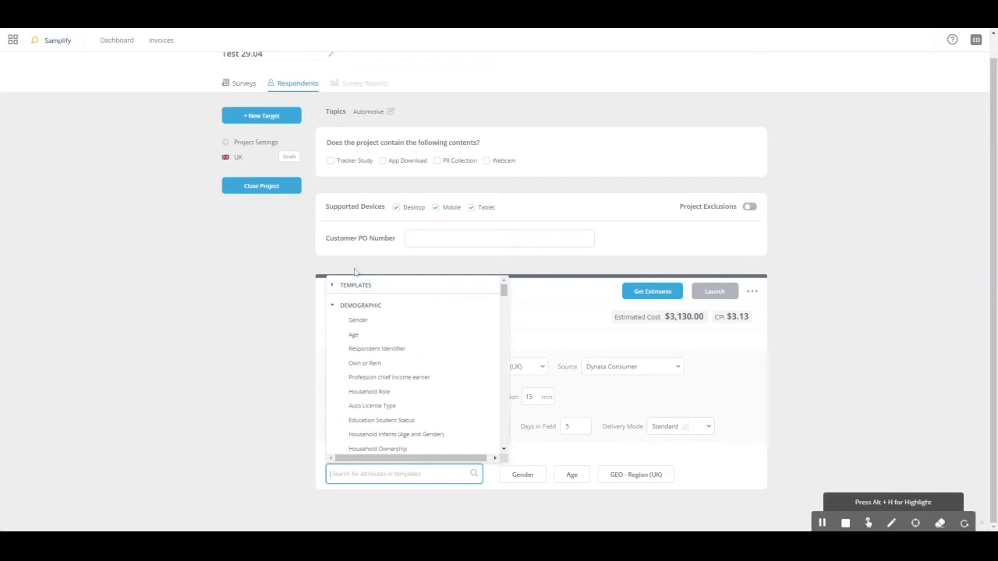
pyautogui.click(334, 308)
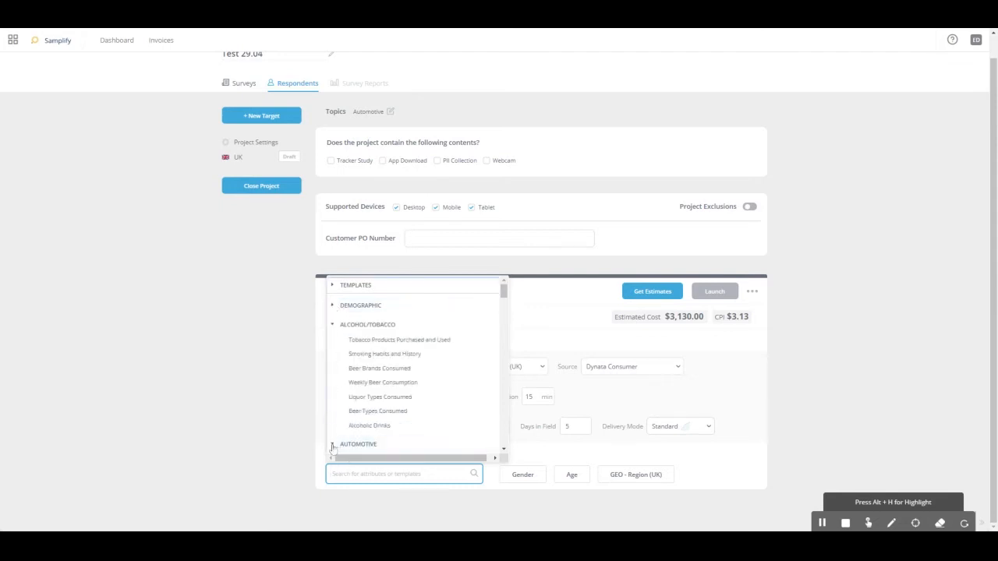
pyautogui.click(333, 326)
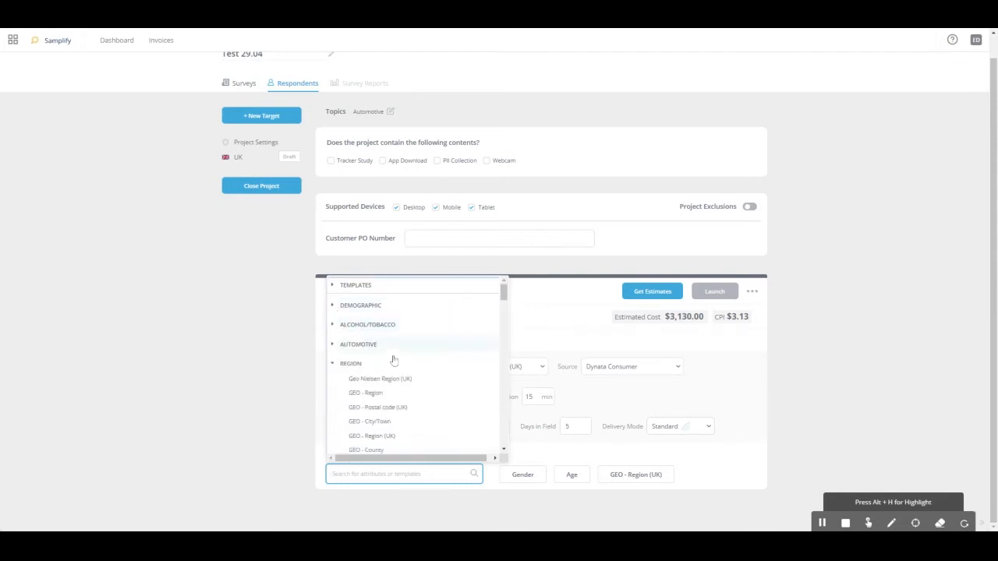
pyautogui.click(333, 370)
pyautogui.click(333, 385)
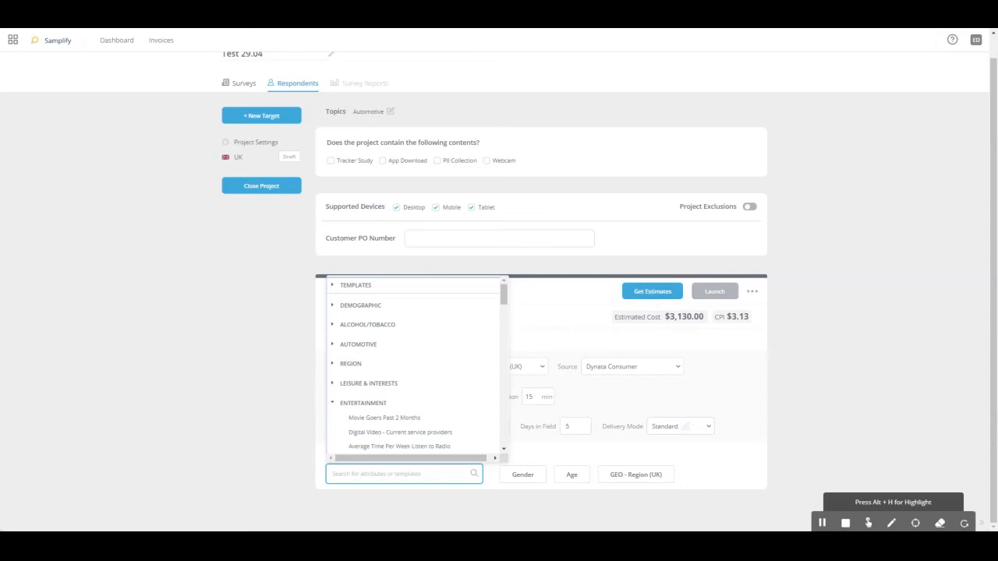
pyautogui.scroll(-5, 448, 362)
pyautogui.scroll(-3, 444, 359)
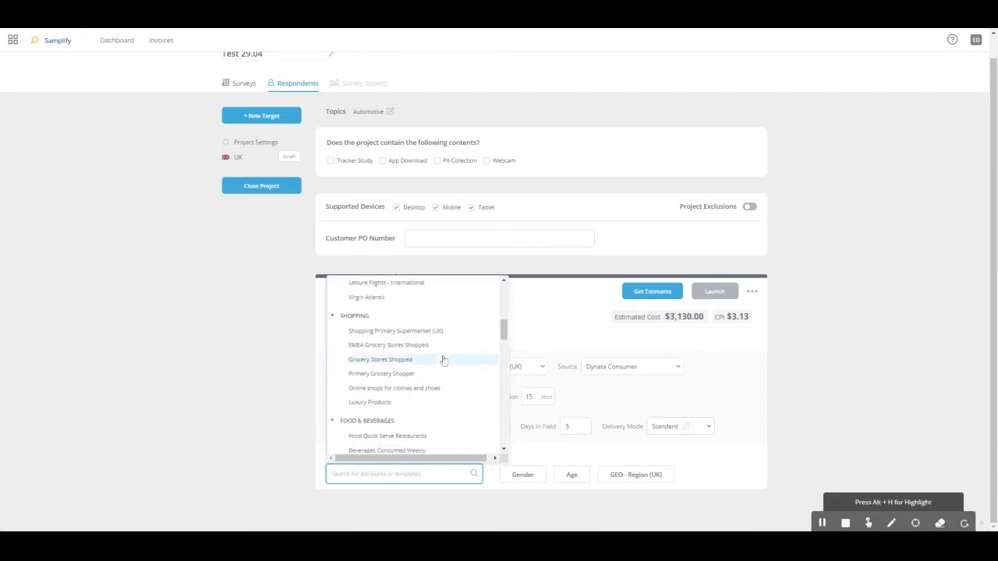
pyautogui.click(379, 474)
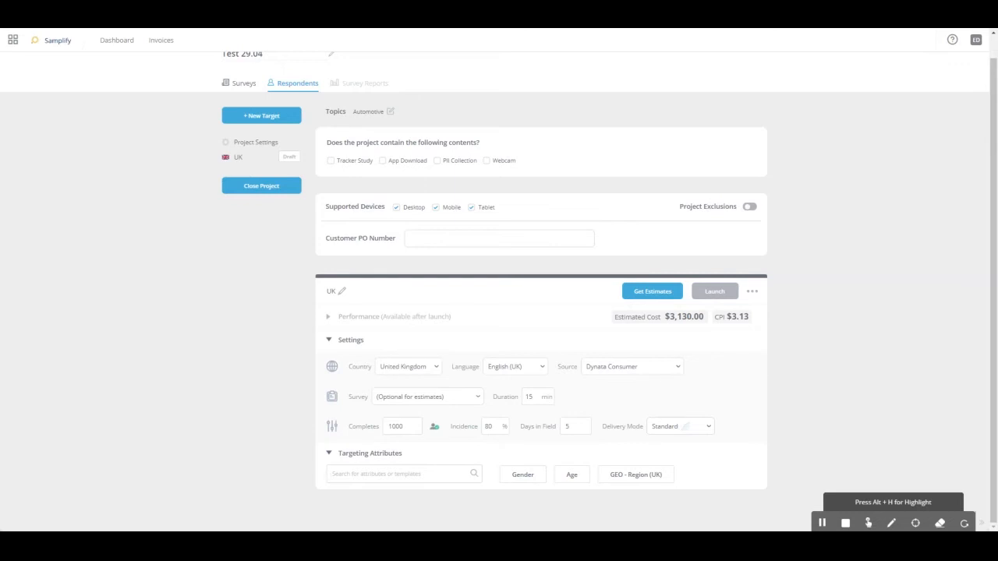
# Step: Search the UK target's attributes for "vodafone" and open the Primary Internet Service Provider attribute
pyautogui.click(399, 474)
pyautogui.write('v')
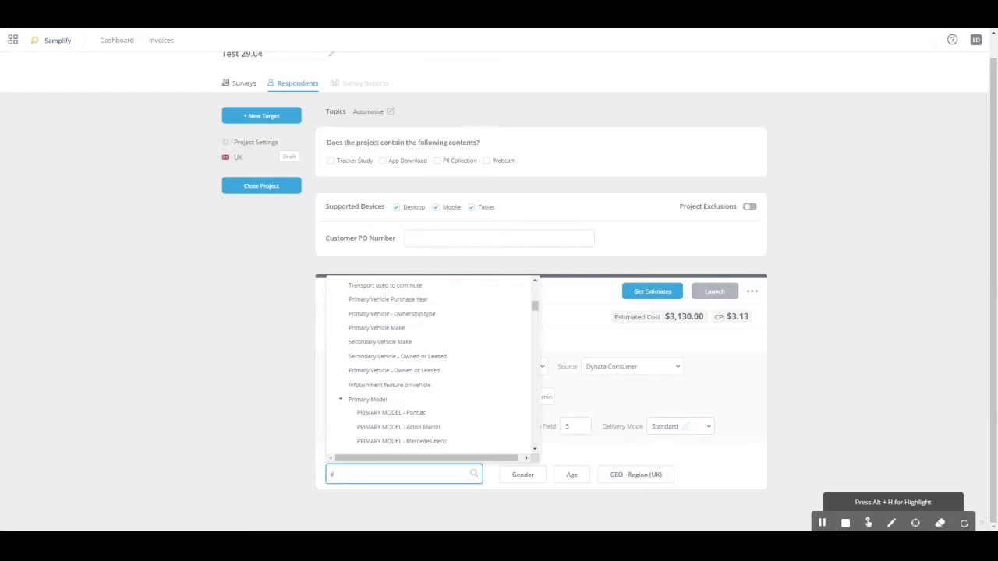
pyautogui.write('odafone')
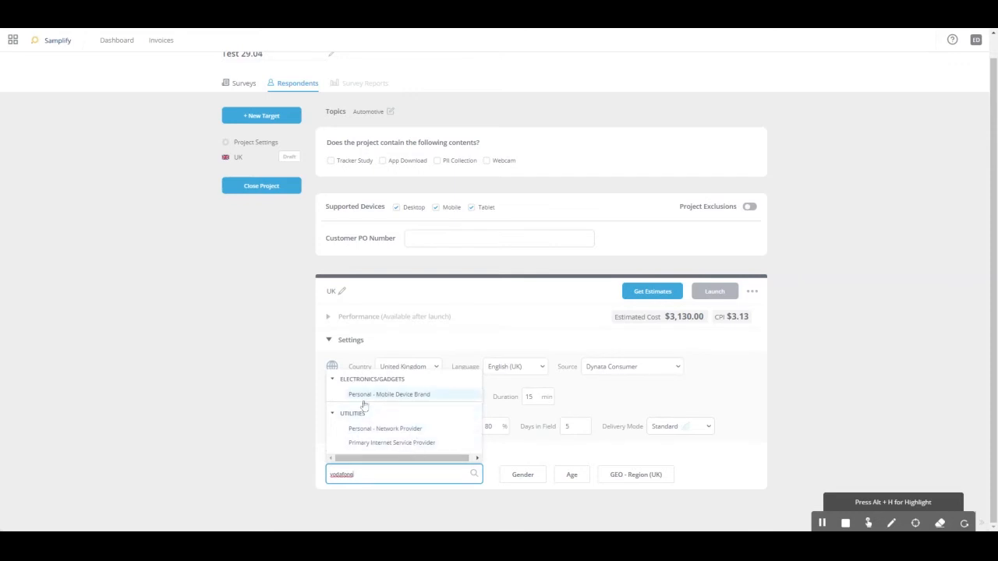
pyautogui.click(408, 443)
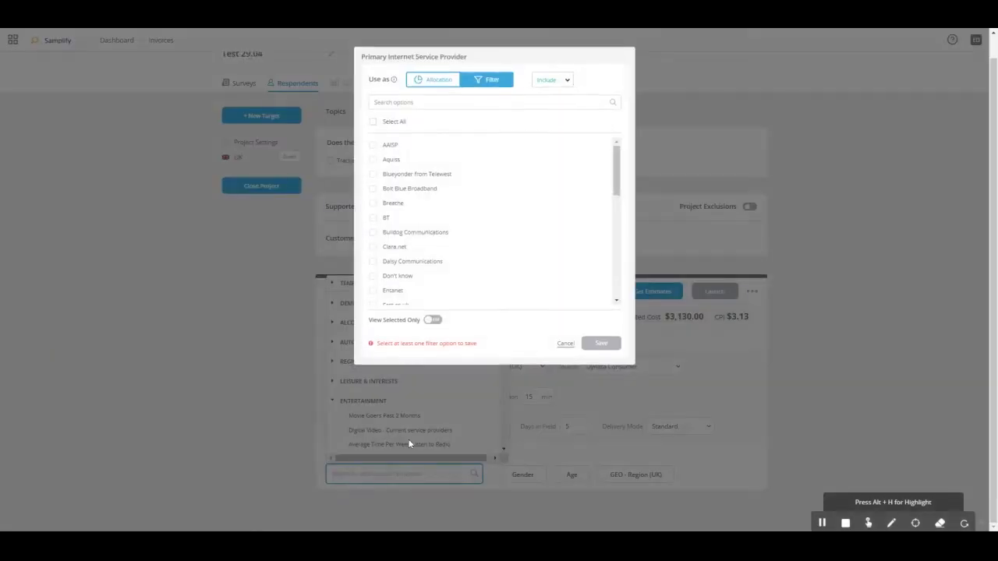
# Step: Save an include filter for Vodafone, Tesco Broadband, Sky Broadband (BSkyB), BT and Clara.net as primary internet service provider
pyautogui.moveTo(616, 166); pyautogui.dragTo(616, 269)
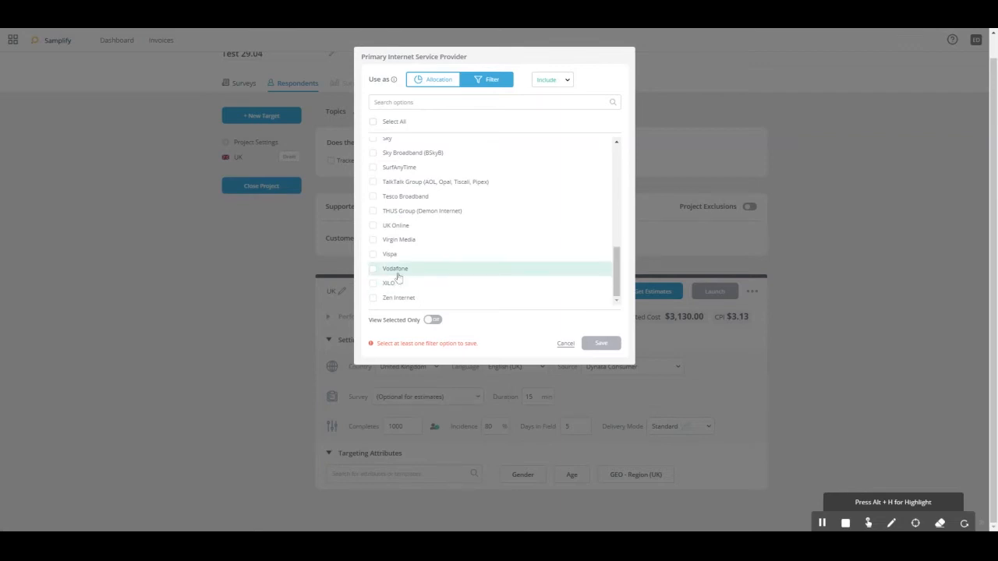
pyautogui.moveTo(615, 289); pyautogui.dragTo(633, 150)
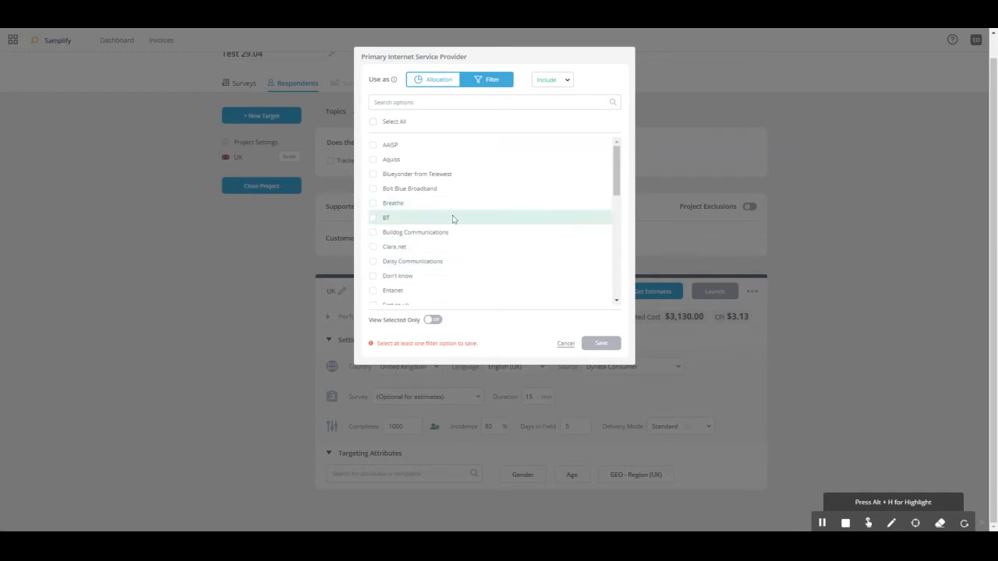
pyautogui.scroll(-5, 448, 215)
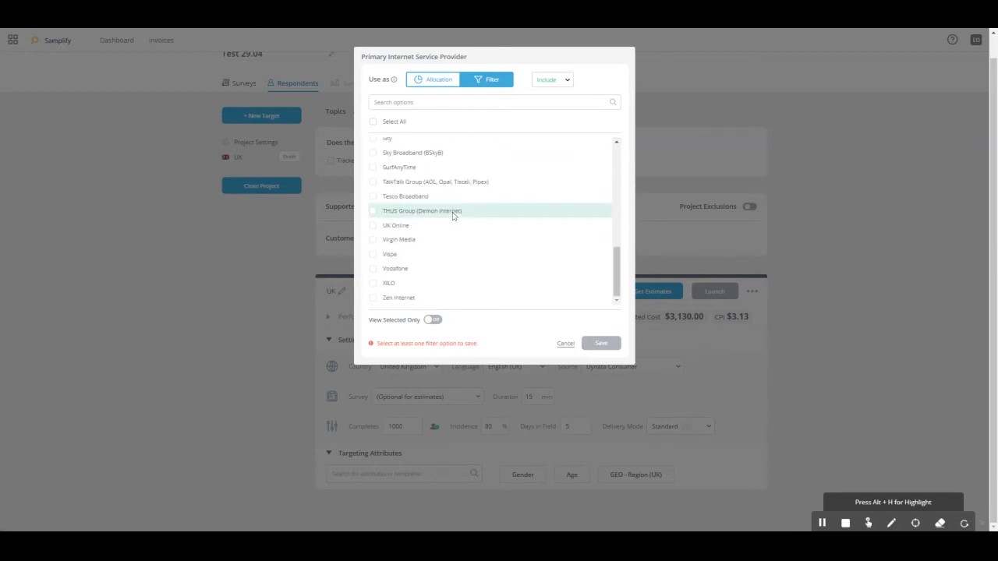
pyautogui.click(373, 268)
pyautogui.click(372, 202)
pyautogui.click(372, 155)
pyautogui.scroll(3, 389, 197)
pyautogui.scroll(5, 388, 199)
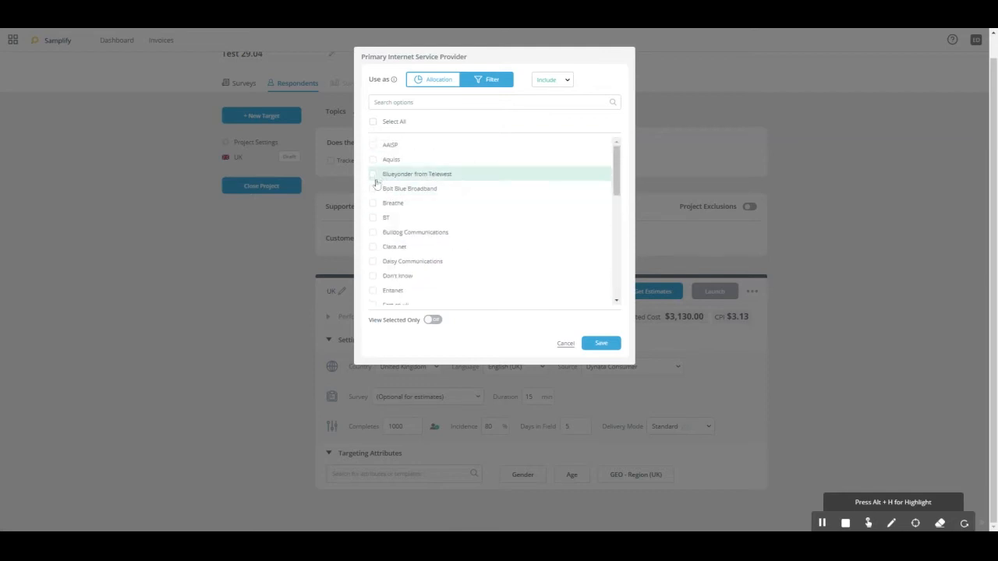
pyautogui.click(374, 218)
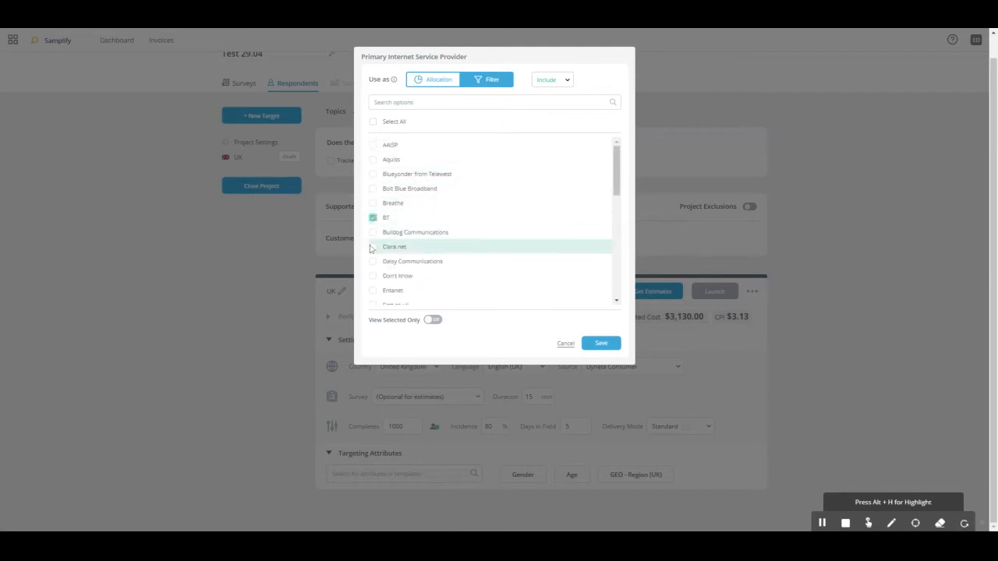
pyautogui.click(373, 247)
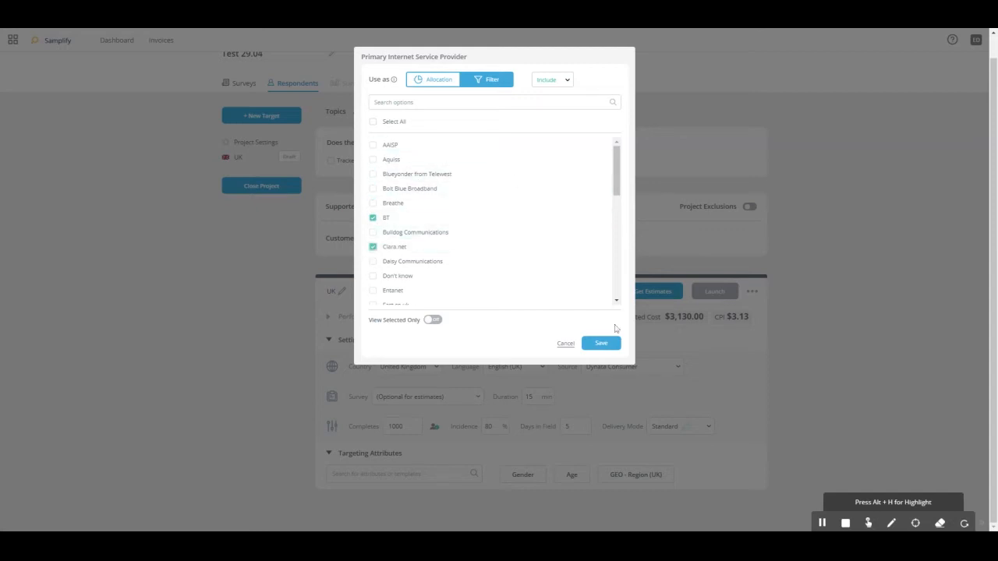
pyautogui.click(602, 346)
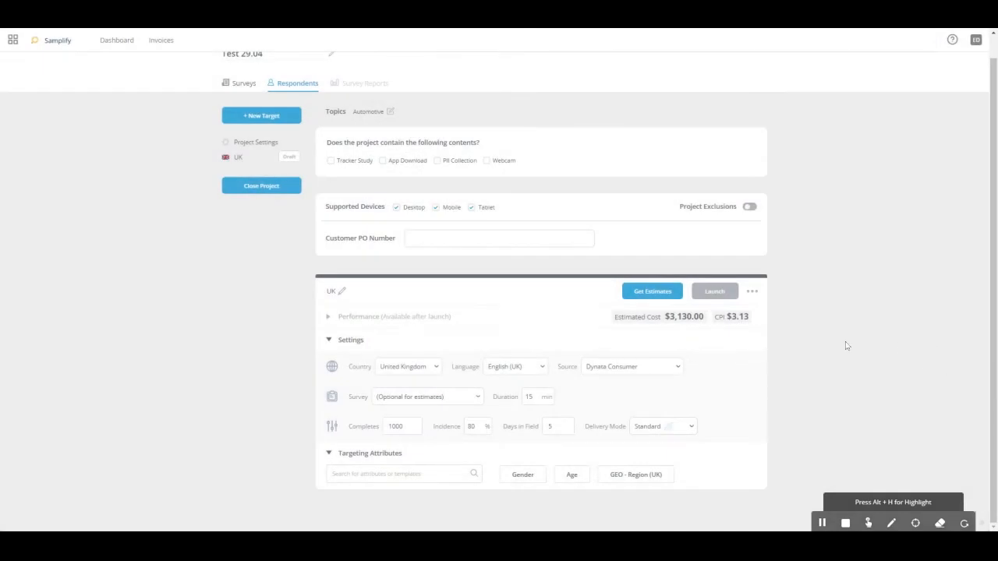
# Step: Add Aquiss and Blueyonder from Telewest to the Primary Internet Service Provider filter and save it
pyautogui.scroll(-2, 843, 346)
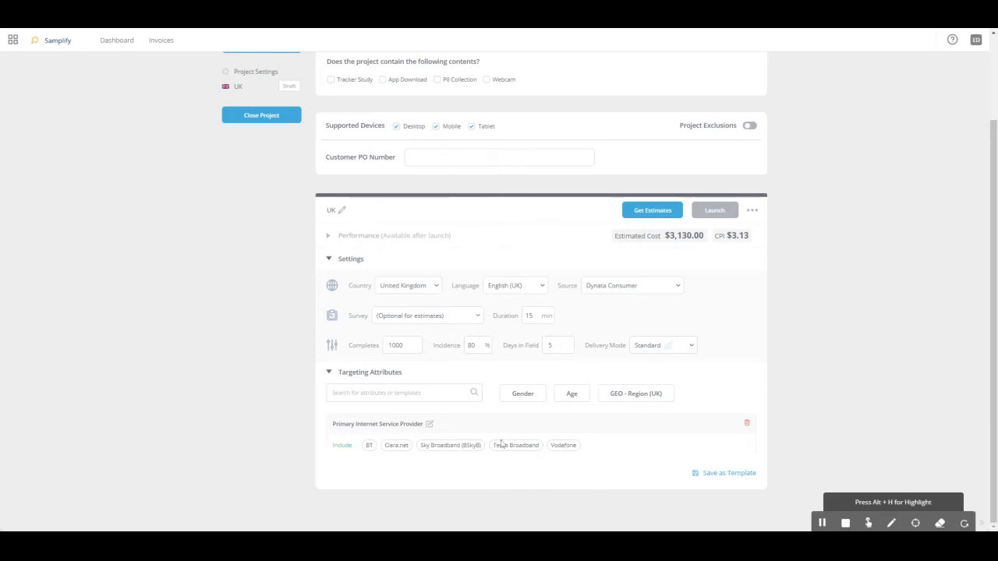
pyautogui.click(429, 423)
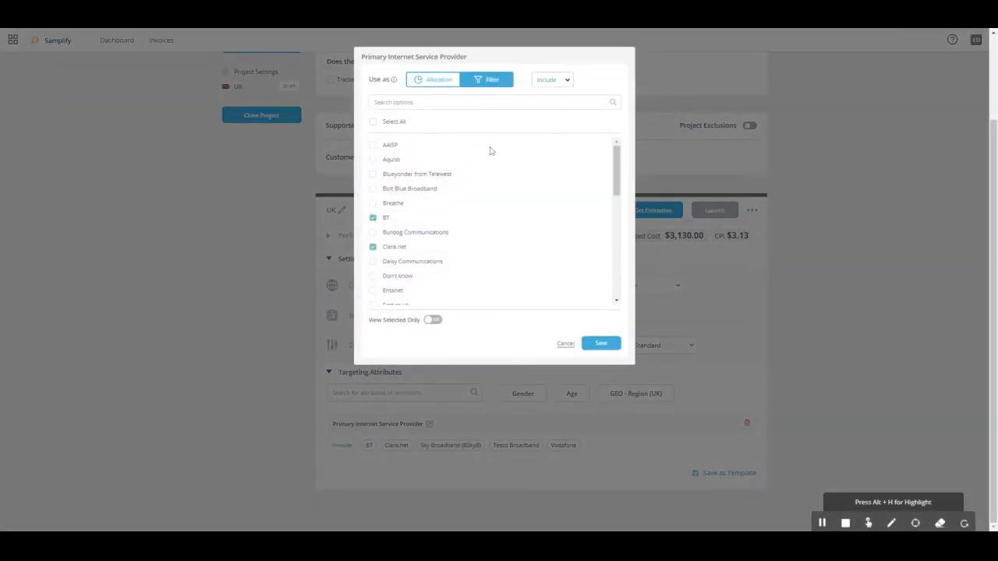
pyautogui.click(373, 160)
pyautogui.click(373, 174)
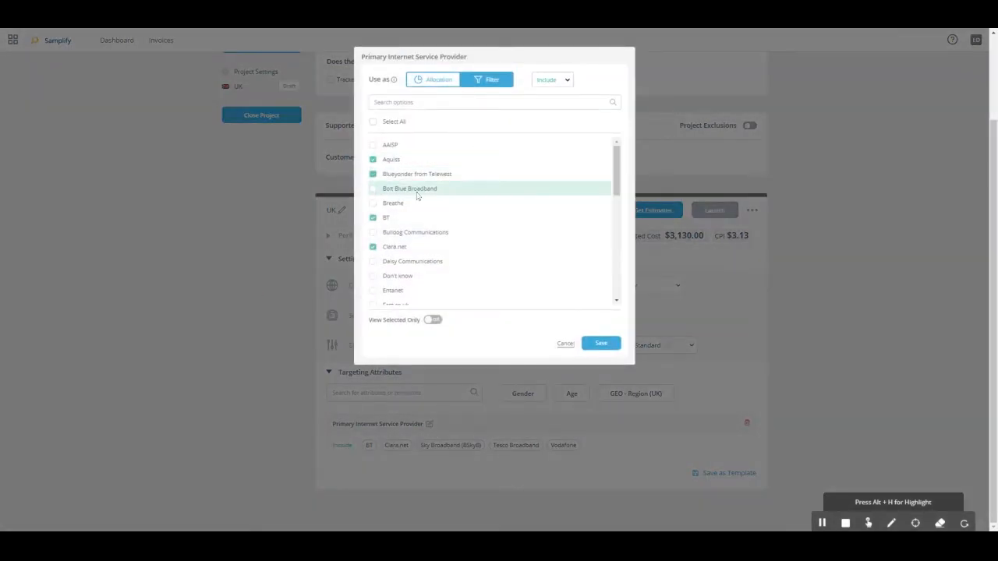
pyautogui.click(601, 344)
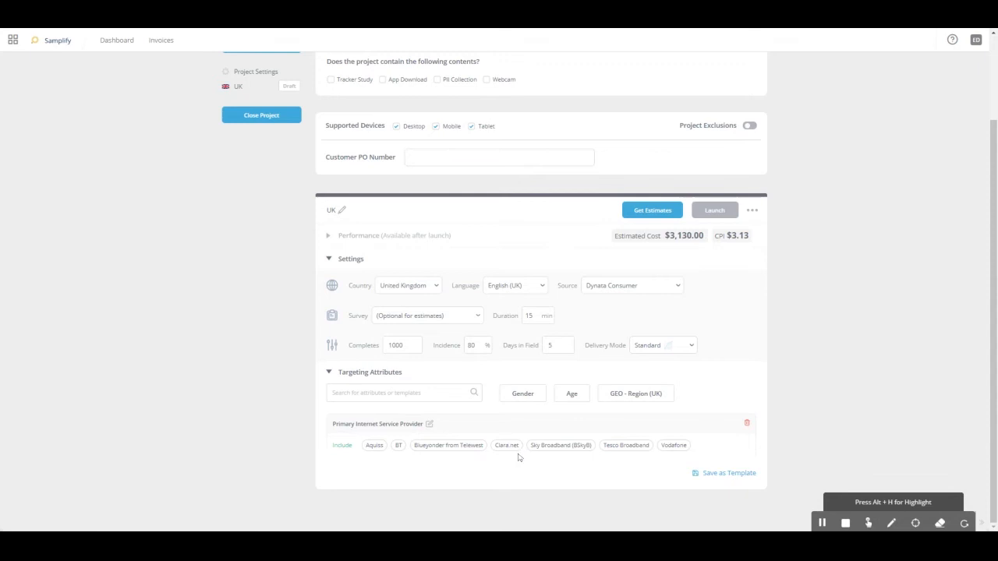
# Step: Switch the Primary Internet Service Provider attribute from filter to allocation and show only its selected options
pyautogui.click(429, 425)
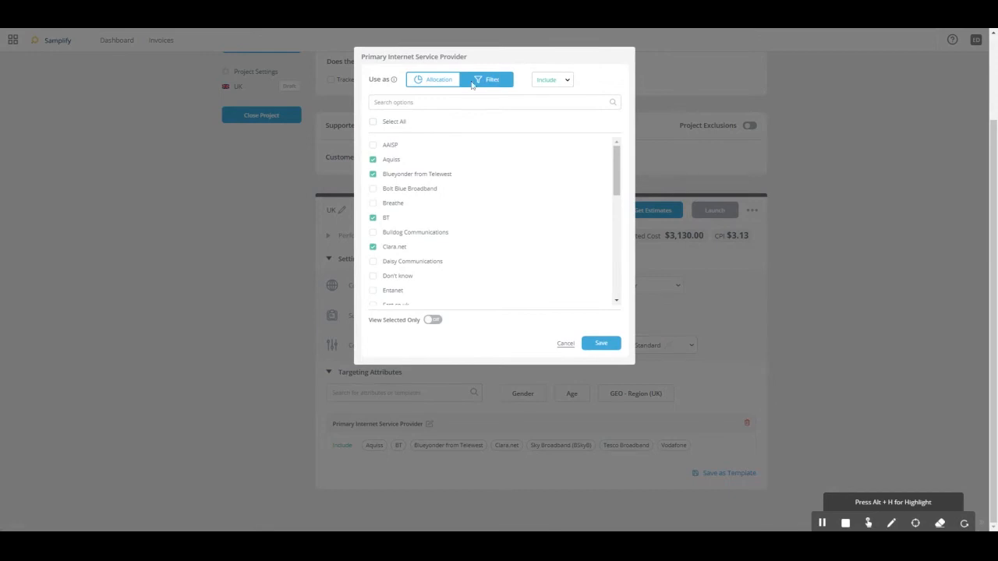
pyautogui.click(450, 81)
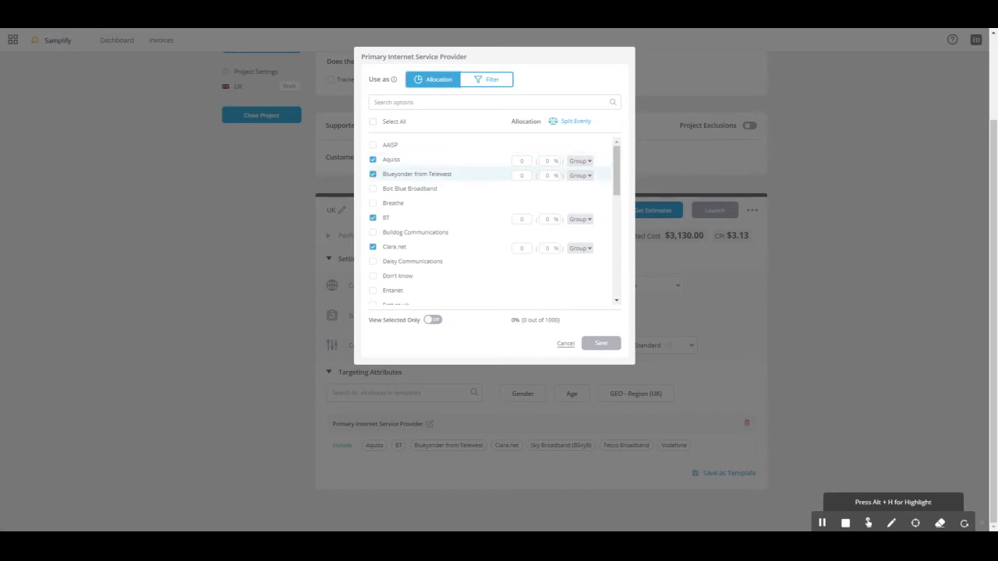
pyautogui.moveTo(616, 168); pyautogui.dragTo(623, 148)
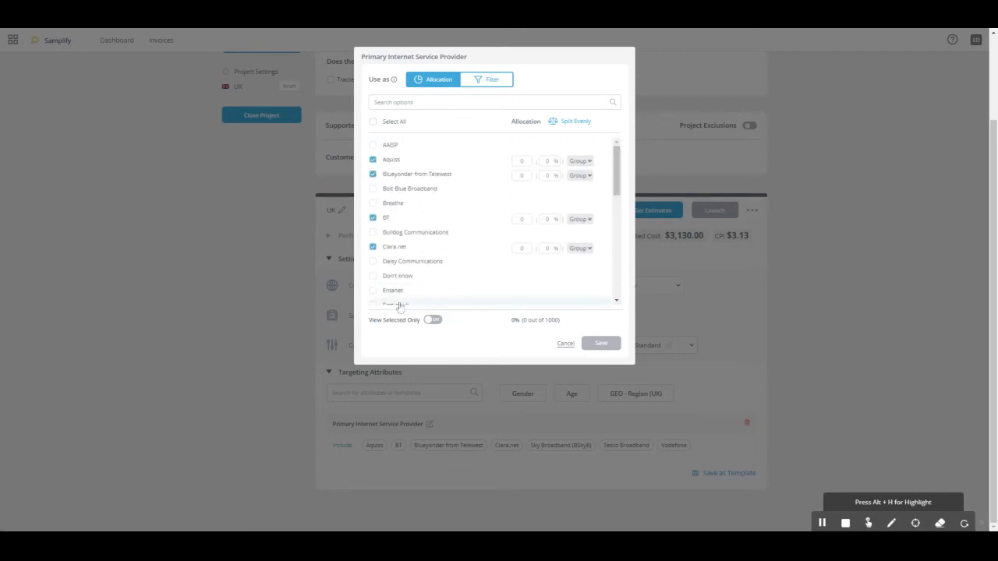
pyautogui.click(432, 319)
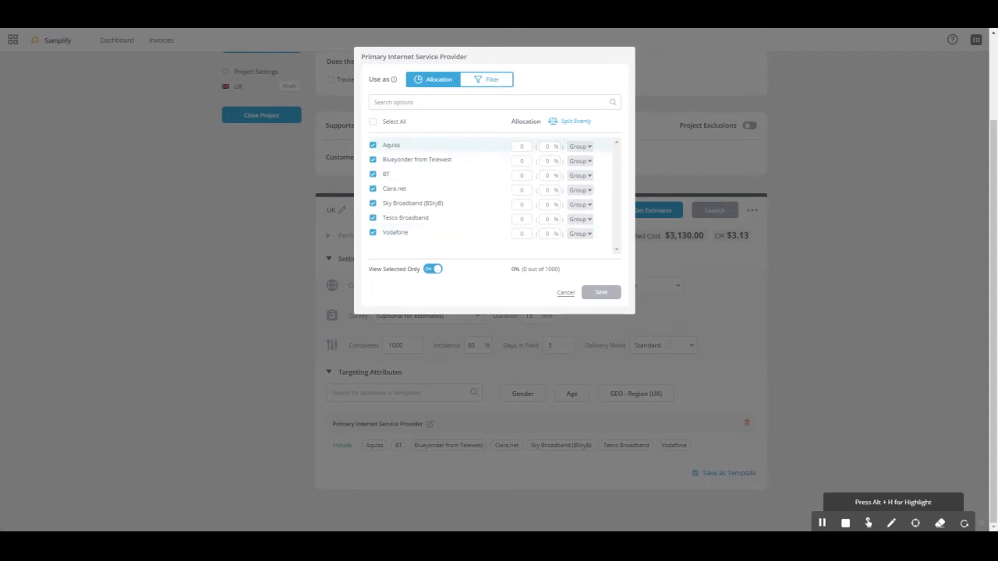
# Step: Allocate 10 completes to Aquiss and 20% to Blueyonder from Telewest
pyautogui.click(521, 146)
pyautogui.write('10')
pyautogui.click(547, 160)
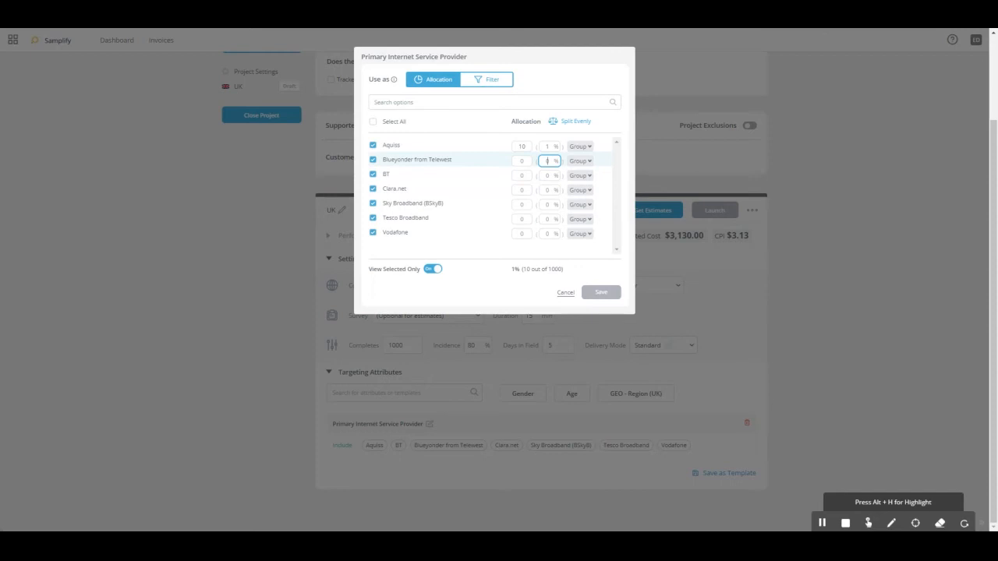
pyautogui.write('20')
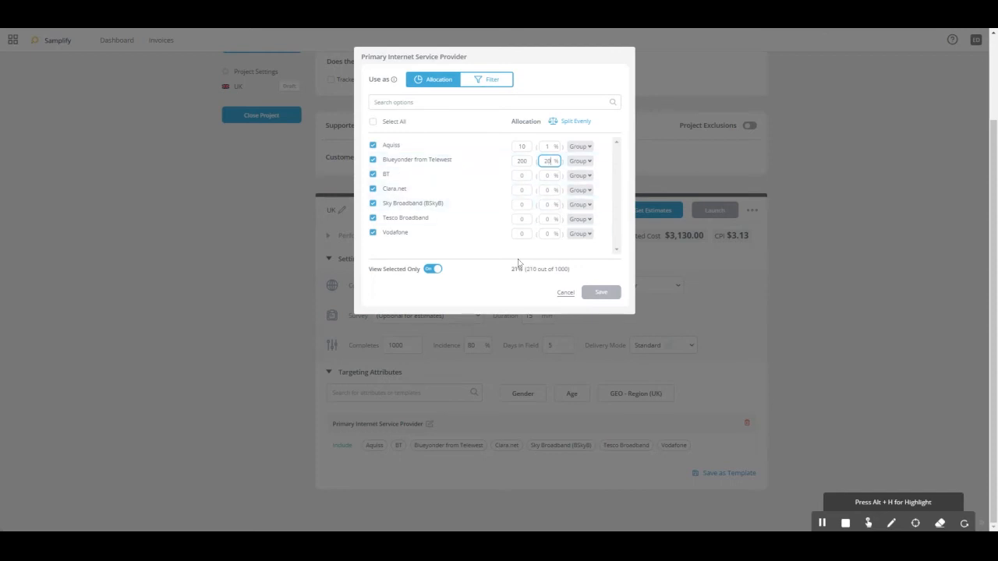
# Step: Split the allocation evenly across all selected internet service providers, save it and review the resulting quota table
pyautogui.click(574, 122)
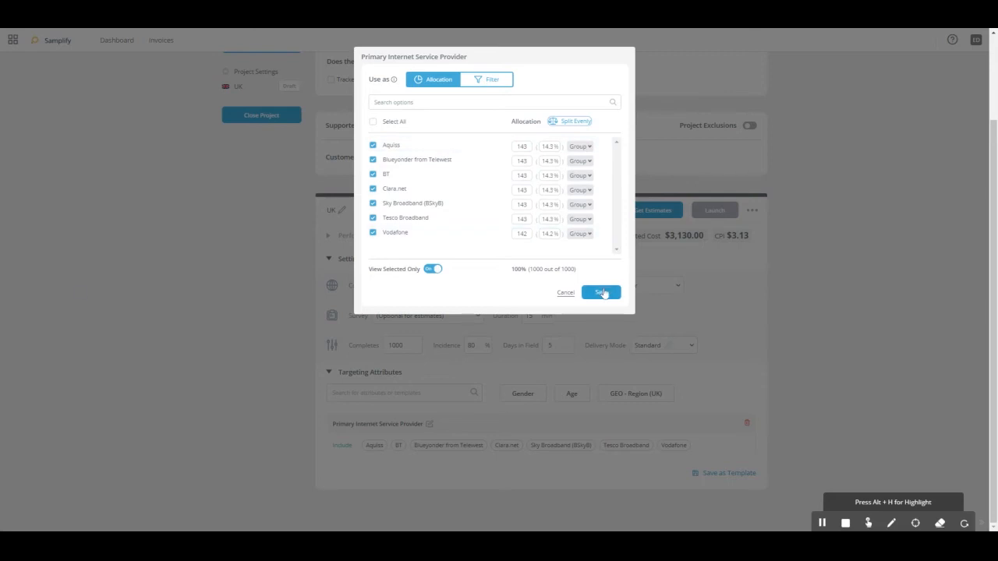
pyautogui.click(601, 293)
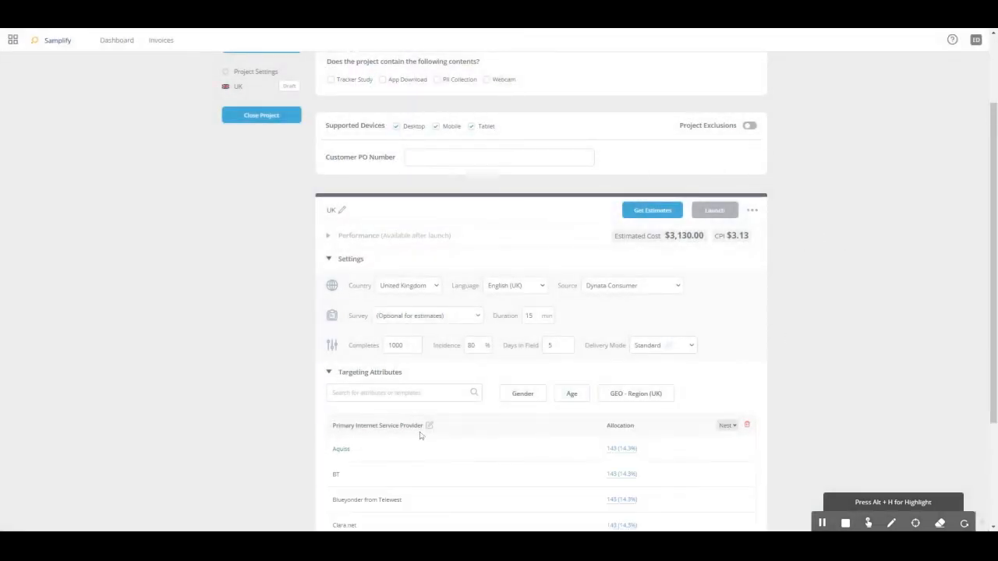
pyautogui.scroll(-2, 419, 434)
pyautogui.scroll(-1, 546, 363)
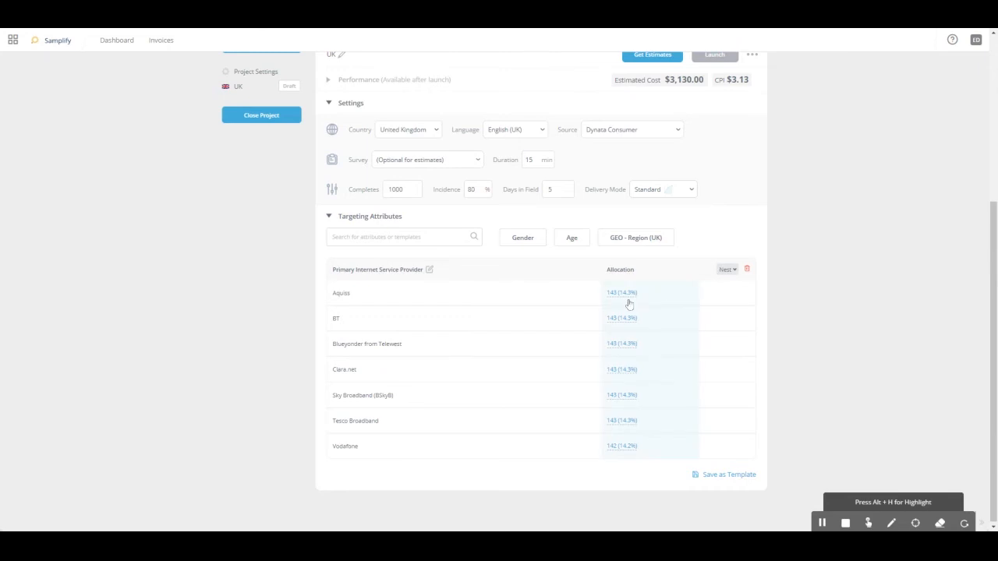
# Step: Edit the allocations directly in the Primary Internet Service Provider table and group BT with Sky Broadband (BSkyB)
pyautogui.click(428, 270)
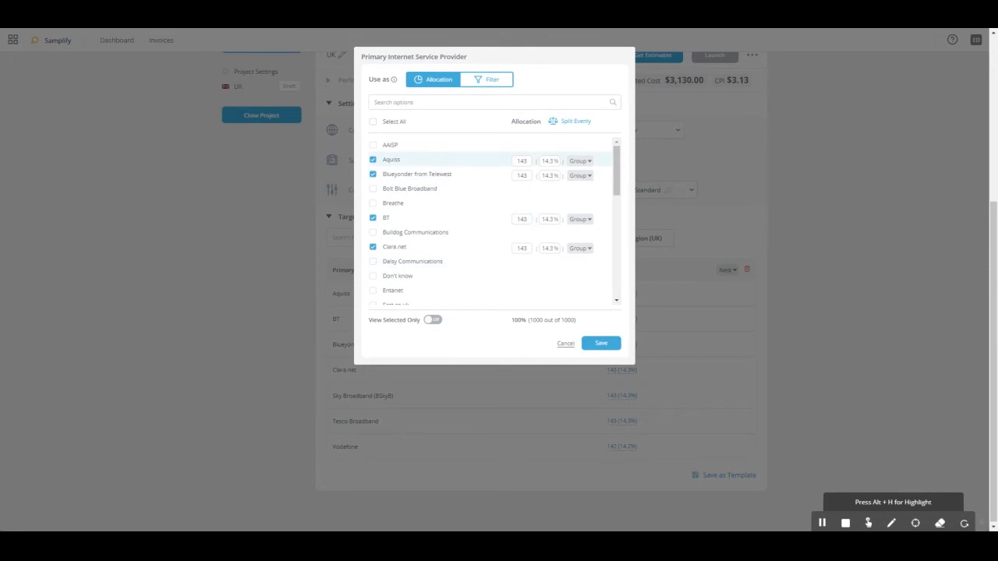
pyautogui.click(566, 346)
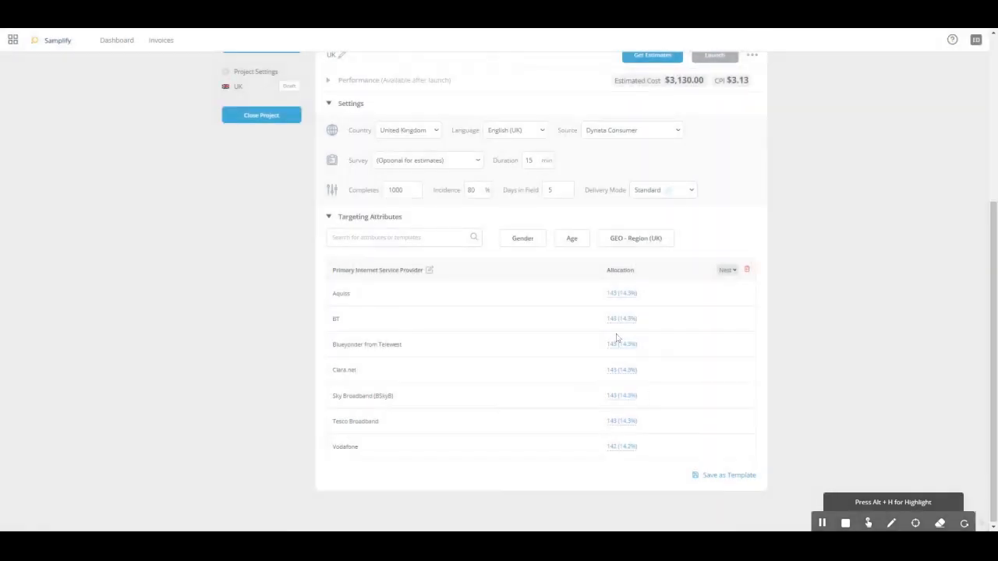
pyautogui.click(652, 299)
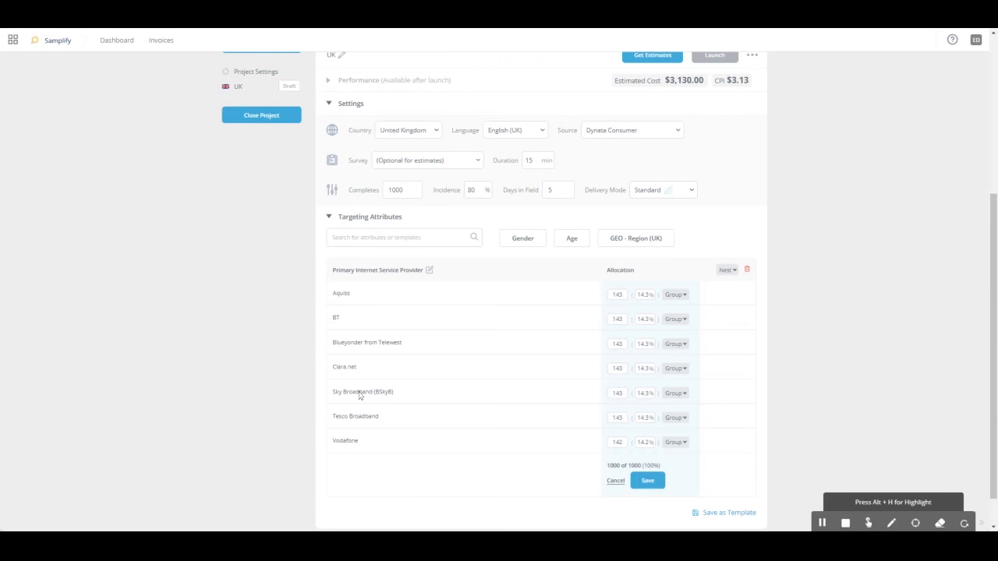
pyautogui.click(678, 320)
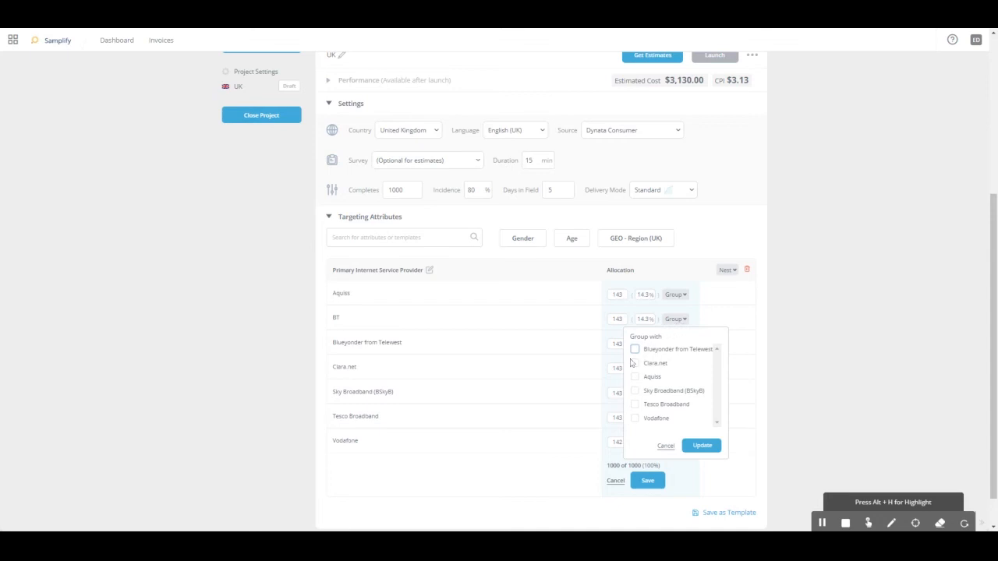
pyautogui.click(635, 391)
pyautogui.click(701, 445)
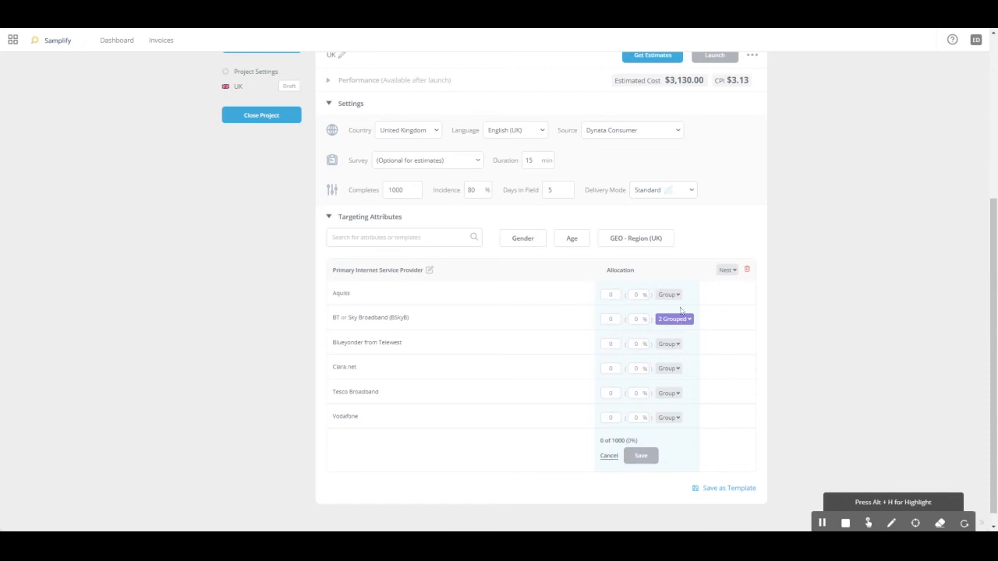
# Step: Discard the inline allocation edits and reopen the Primary Internet Service Provider attribute, showing only its selected options
pyautogui.click(609, 456)
pyautogui.click(430, 271)
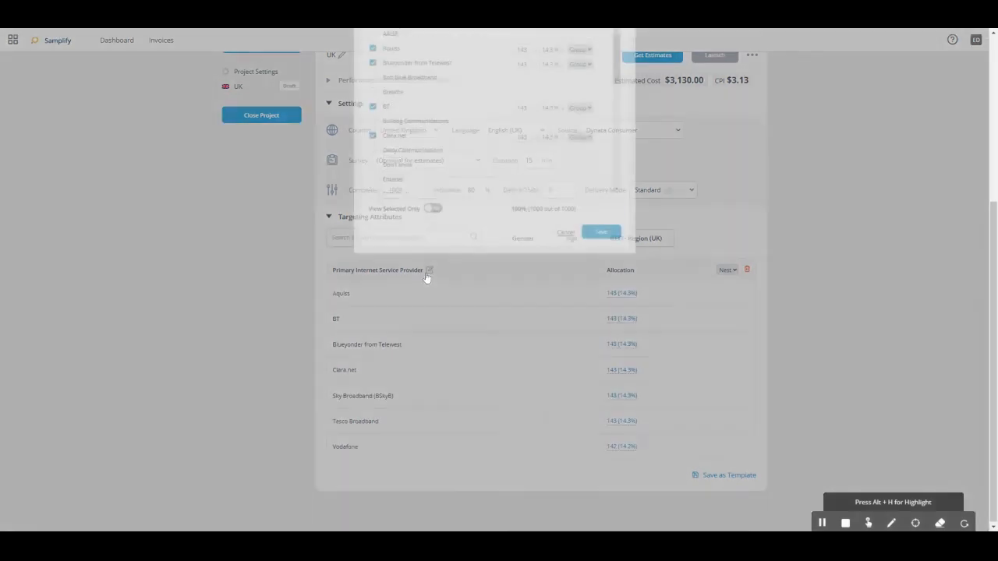
pyautogui.click(433, 321)
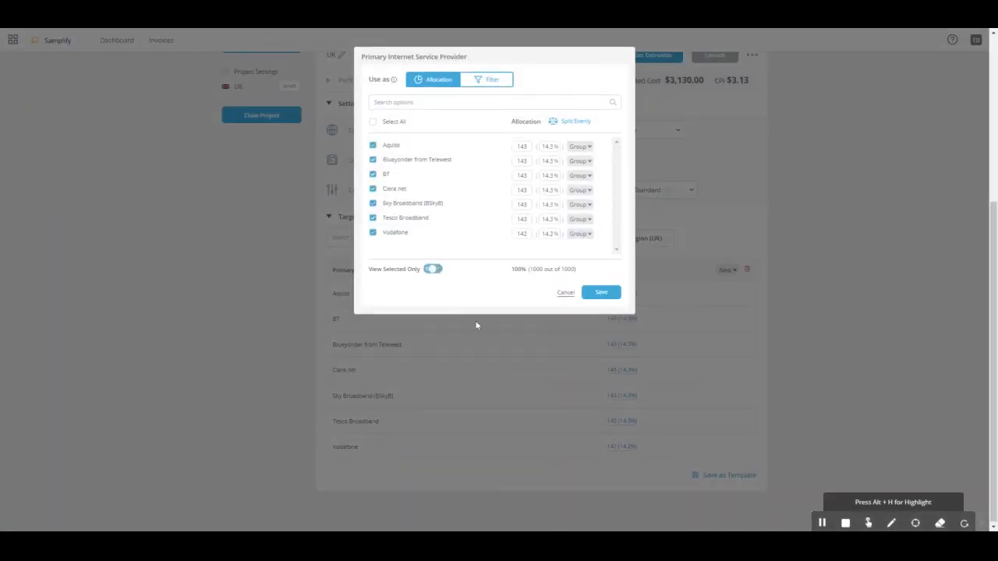
# Step: Group BT with Sky Broadband (BSkyB), split the allocation evenly across the provider options and save the attribute
pyautogui.click(580, 175)
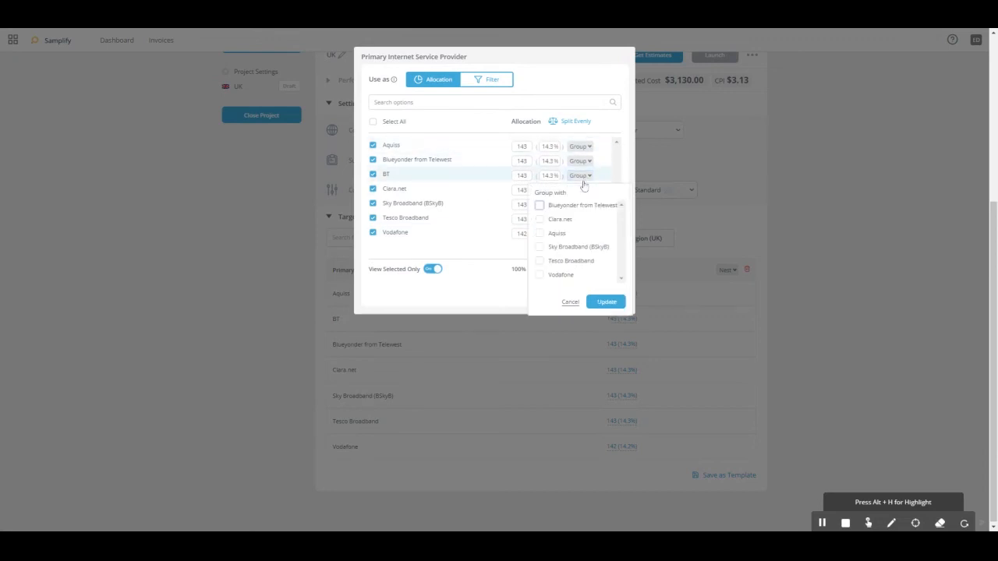
pyautogui.click(540, 247)
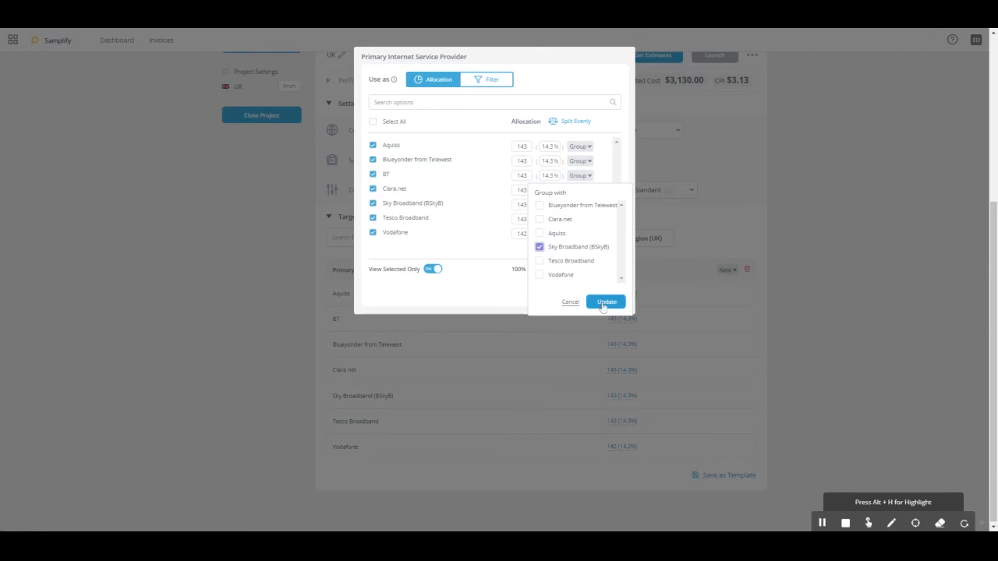
pyautogui.click(605, 303)
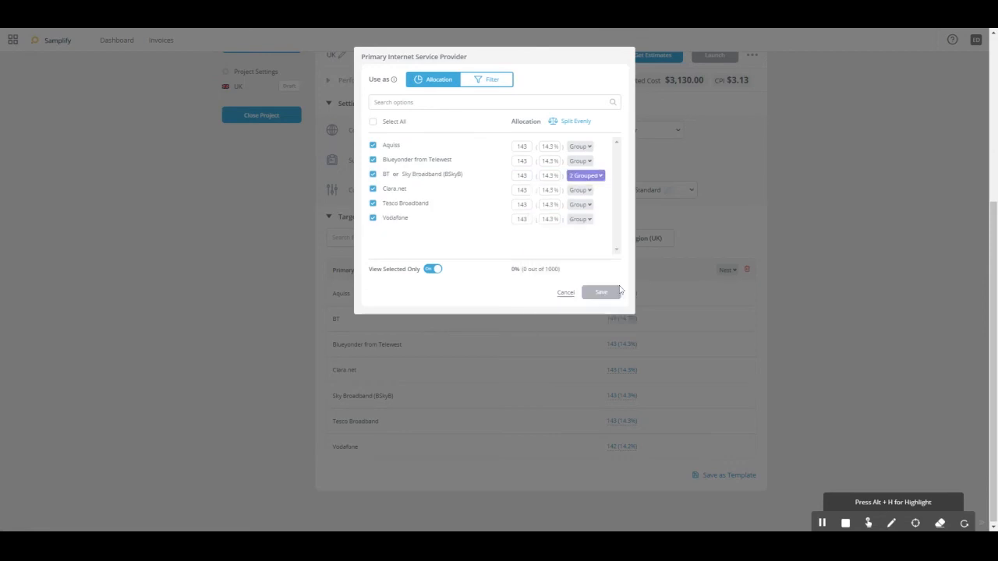
pyautogui.click(575, 123)
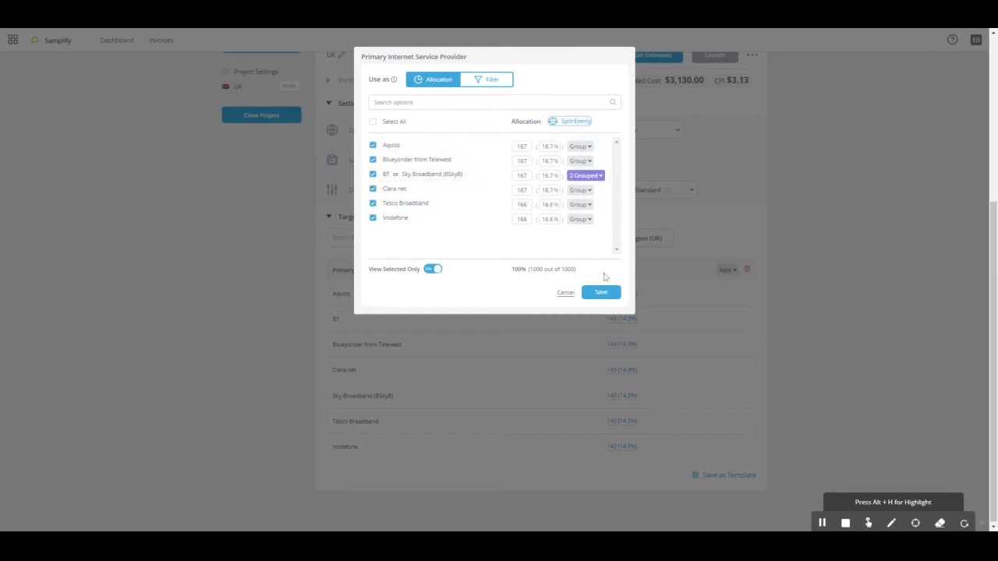
pyautogui.click(600, 293)
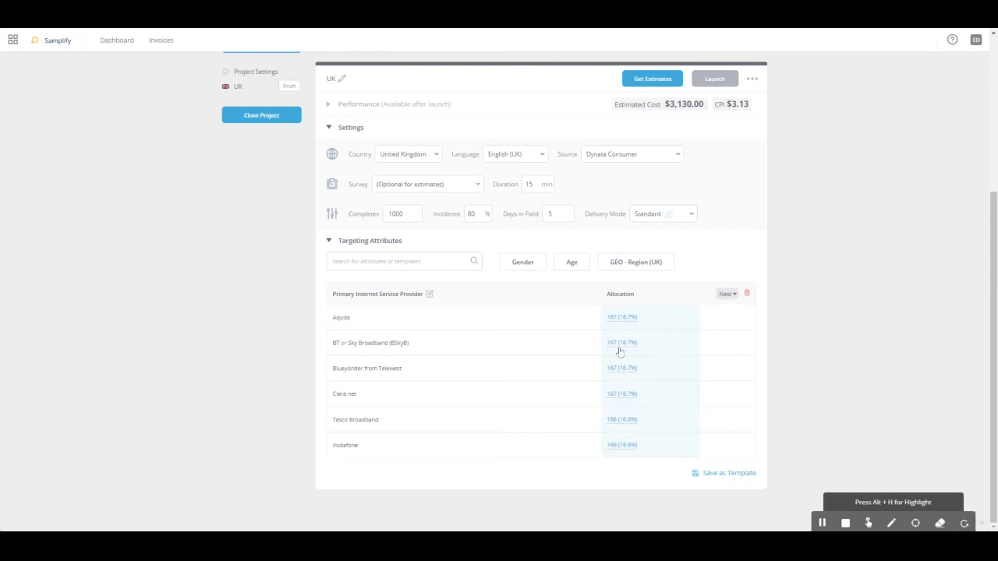
# Step: Add Gender as an allocation with Female and Male selected, split it evenly and save
pyautogui.click(523, 267)
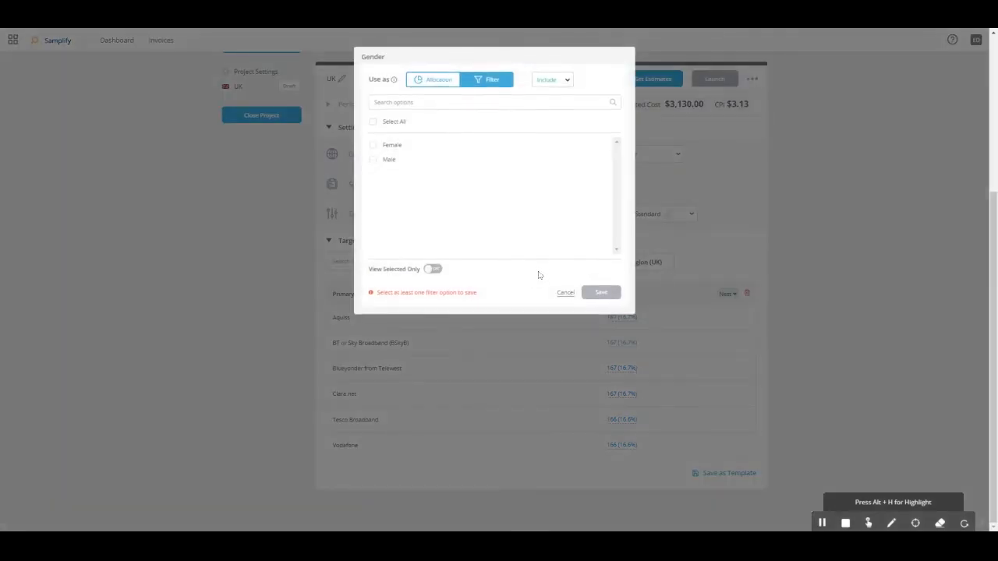
pyautogui.click(374, 122)
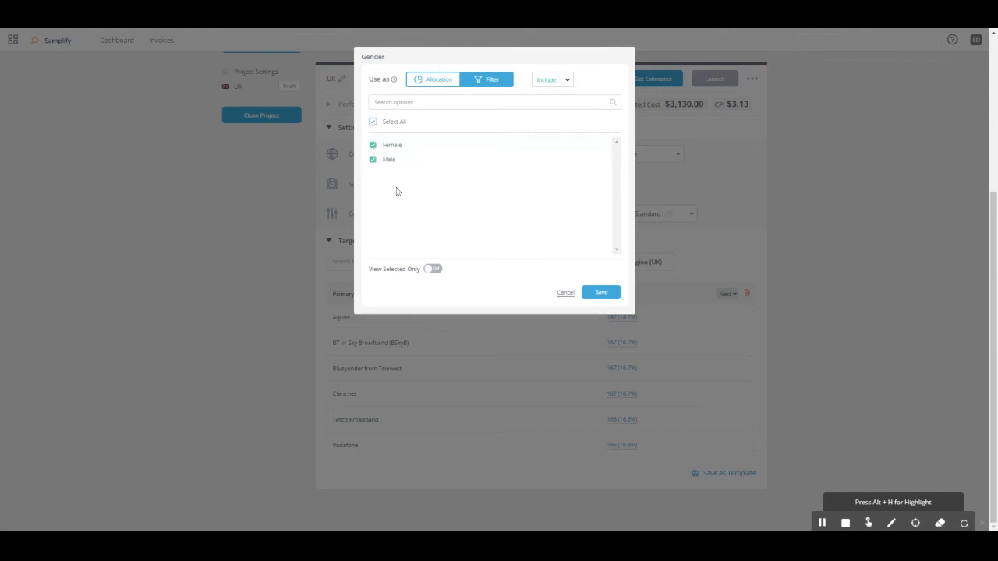
pyautogui.click(429, 80)
pyautogui.click(574, 123)
pyautogui.click(605, 292)
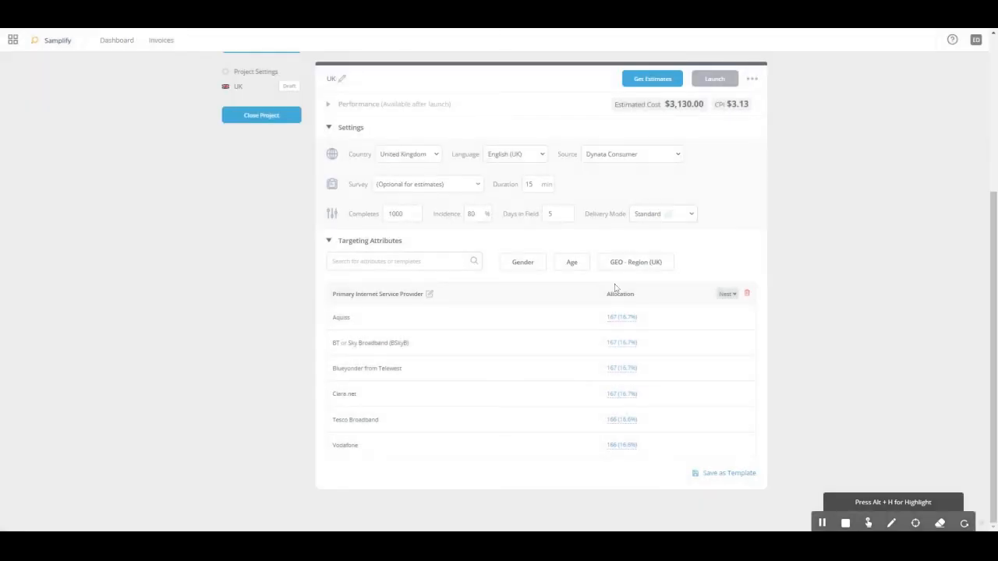
# Step: Add Age as an allocation attribute and define its first range as 16 to 24
pyautogui.click(538, 241)
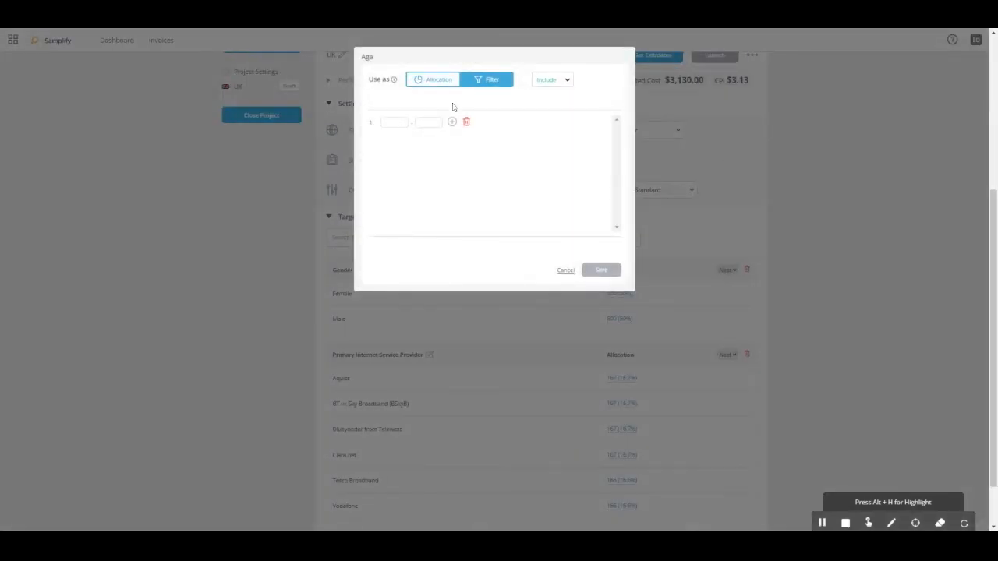
pyautogui.click(437, 84)
pyautogui.click(400, 120)
pyautogui.click(433, 122)
pyautogui.write('24')
# Step: Add a second age range from 25 to 34
pyautogui.click(452, 123)
pyautogui.click(395, 142)
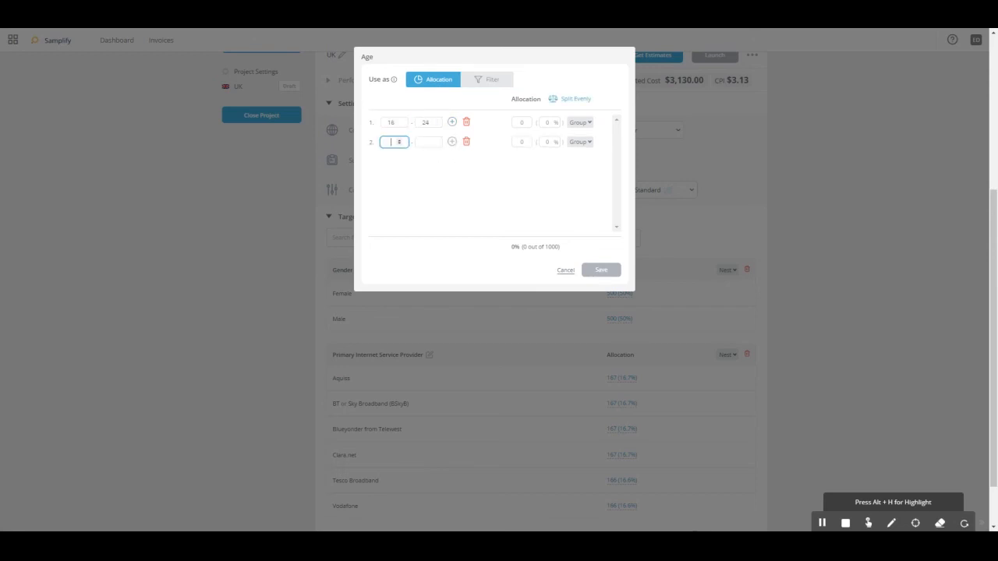
pyautogui.write('25')
pyautogui.click(428, 142)
pyautogui.write('34')
pyautogui.click(824, 524)
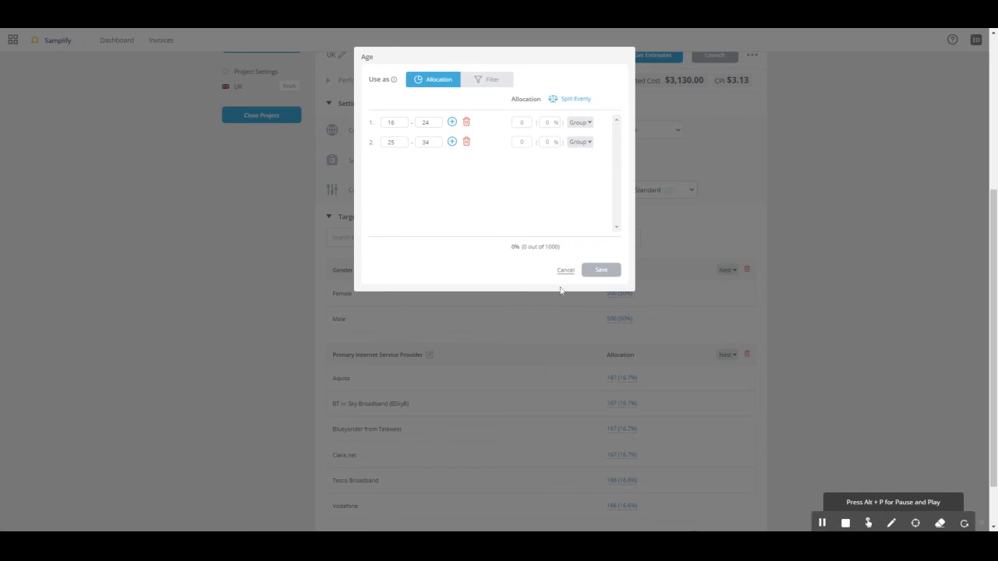
# Step: Add two more age ranges, 35 to 50 and 51 to 99
pyautogui.click(452, 142)
pyautogui.click(398, 161)
pyautogui.write('35')
pyautogui.click(425, 162)
pyautogui.write('50')
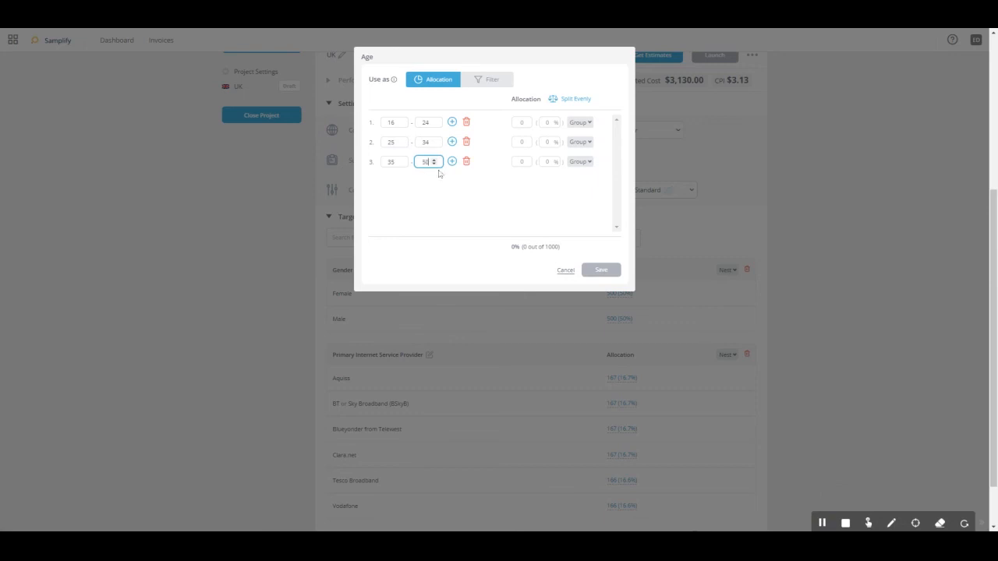
pyautogui.click(452, 161)
pyautogui.click(398, 180)
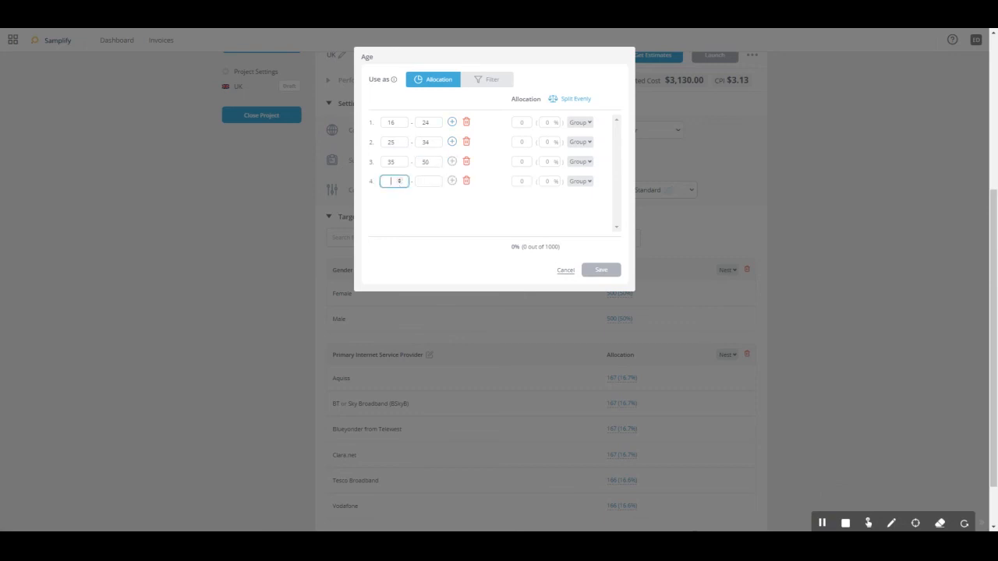
pyautogui.write('51')
pyautogui.click(433, 181)
pyautogui.write('99')
# Step: Split the Age allocation evenly across the four ranges and save the attribute
pyautogui.click(472, 199)
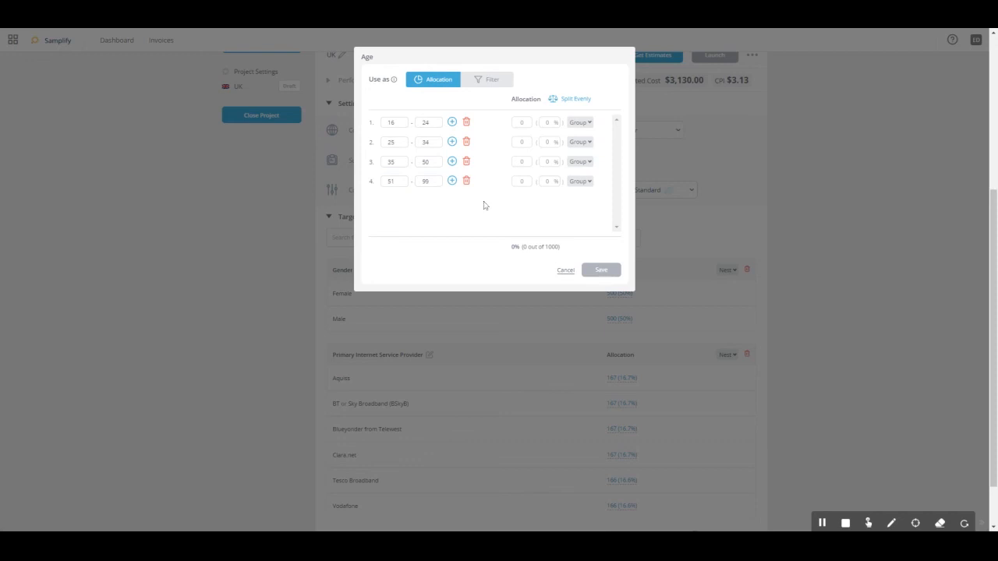
pyautogui.click(581, 101)
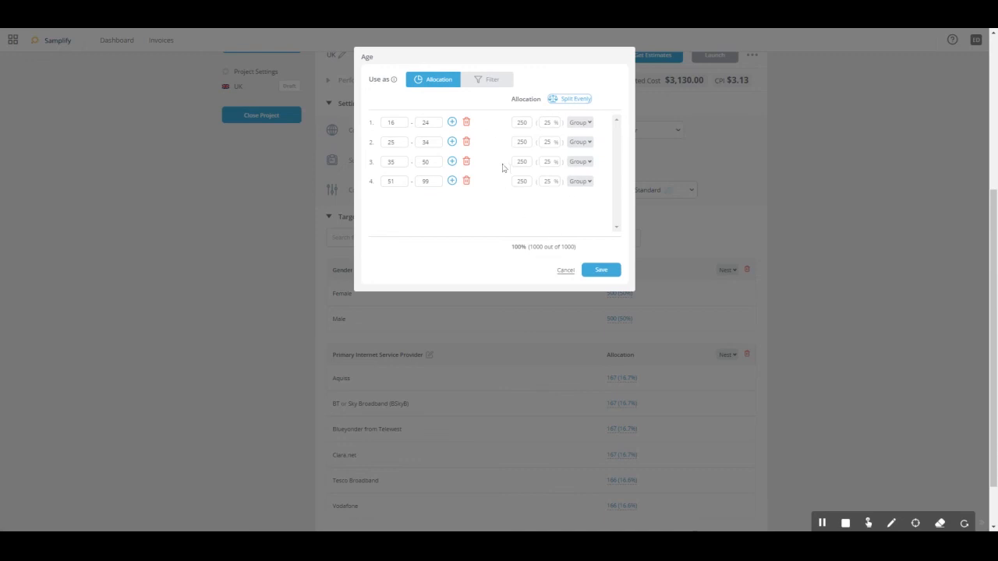
pyautogui.click(590, 272)
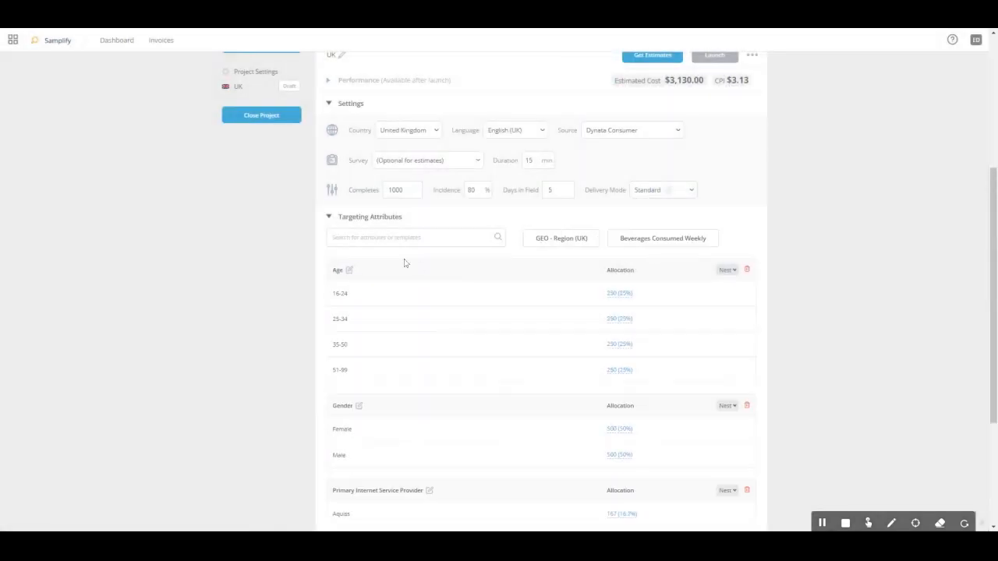
# Step: Nest the Age attribute with Gender, leaving Primary Internet Service Provider unnested
pyautogui.scroll(-3, 425, 355)
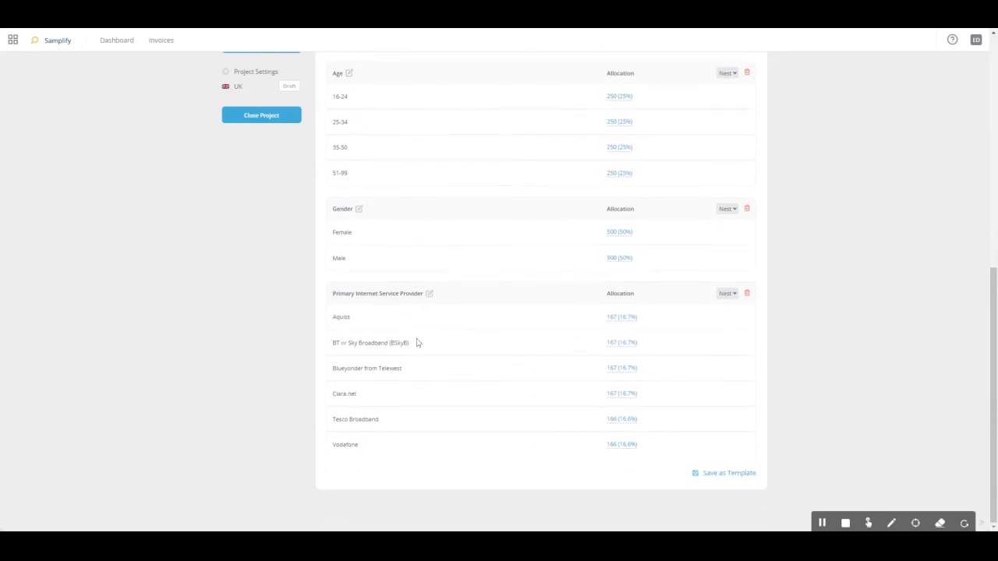
pyautogui.scroll(1, 423, 198)
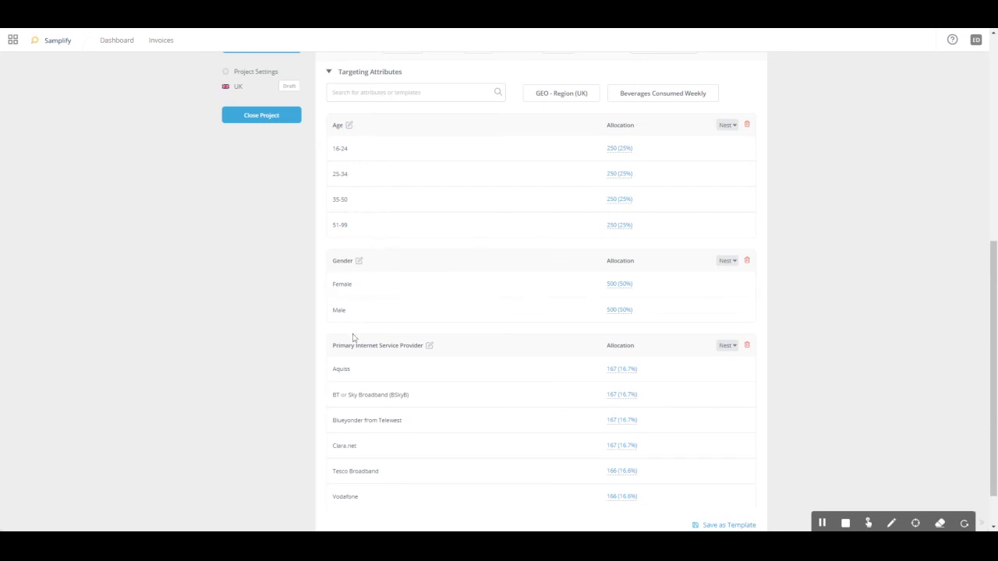
pyautogui.click(733, 129)
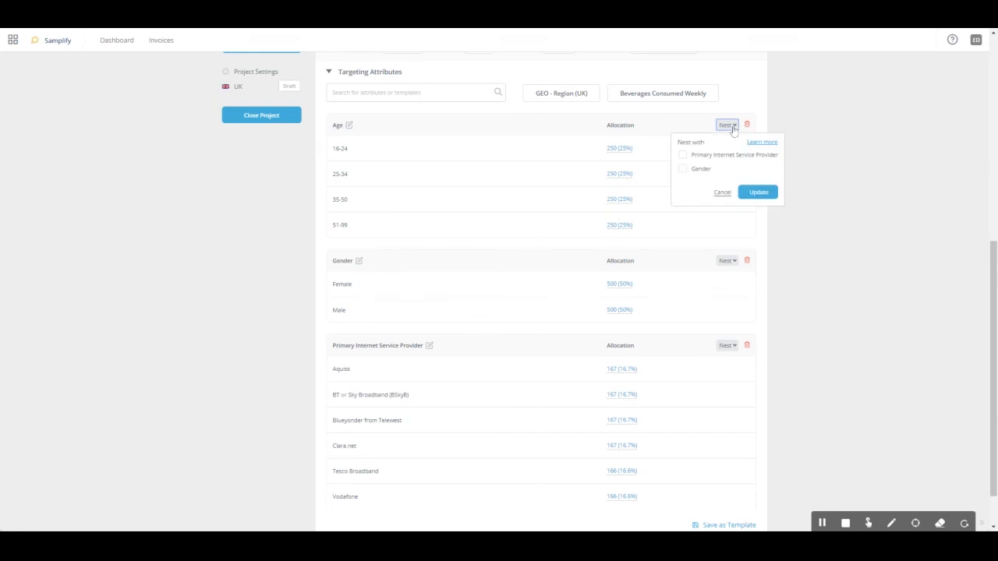
pyautogui.click(682, 172)
pyautogui.click(757, 193)
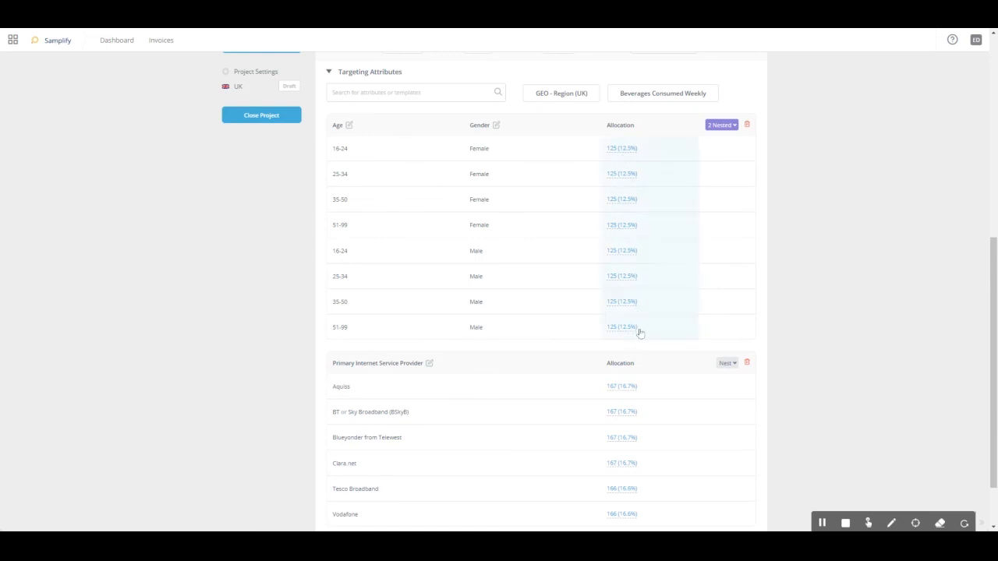
# Step: Set the nested allocations to 140 completes for females 16-24 and 110 for males 51-99, and save them
pyautogui.click(662, 154)
pyautogui.moveTo(623, 149); pyautogui.dragTo(611, 150)
pyautogui.write('140')
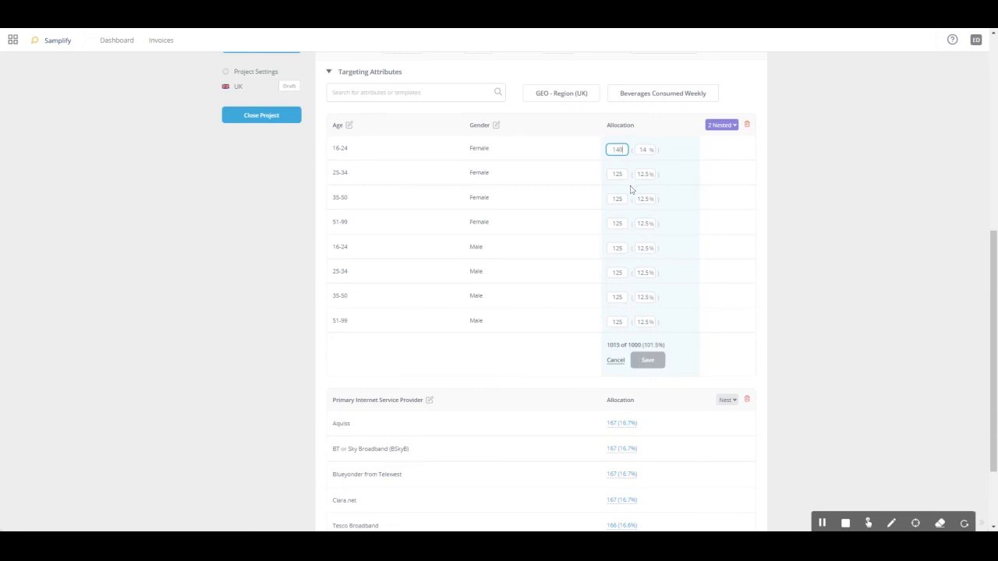
pyautogui.click(648, 365)
pyautogui.moveTo(654, 365)
pyautogui.moveTo(624, 322); pyautogui.dragTo(615, 321)
pyautogui.click(648, 361)
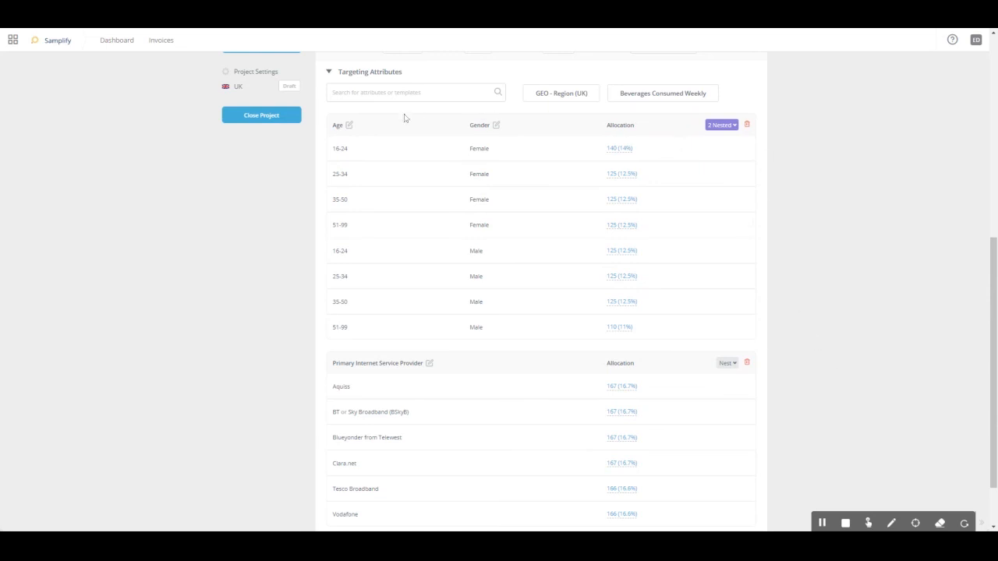
pyautogui.scroll(-1, 579, 212)
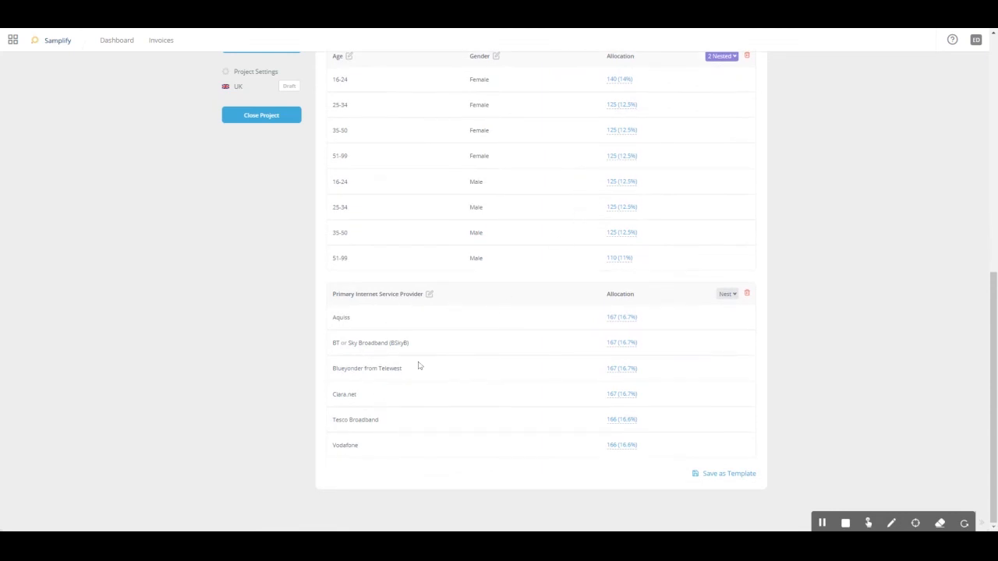
pyautogui.scroll(1, 779, 356)
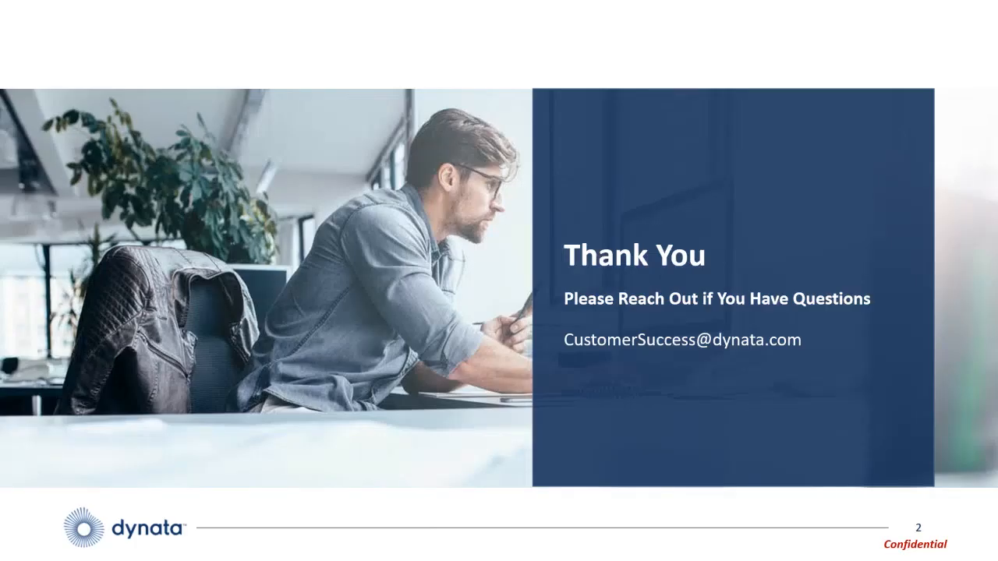